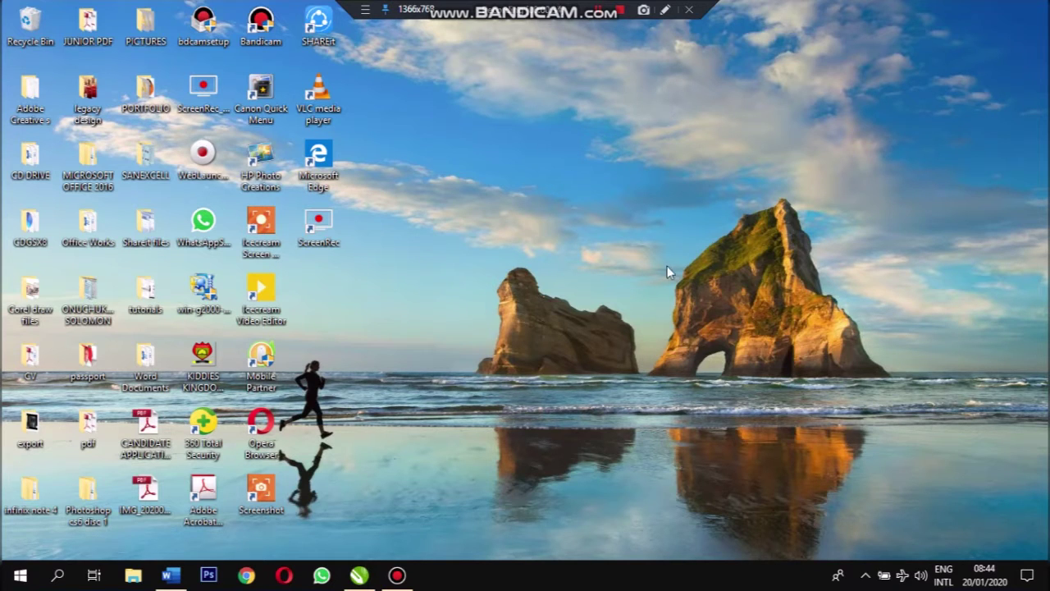
click(361, 573)
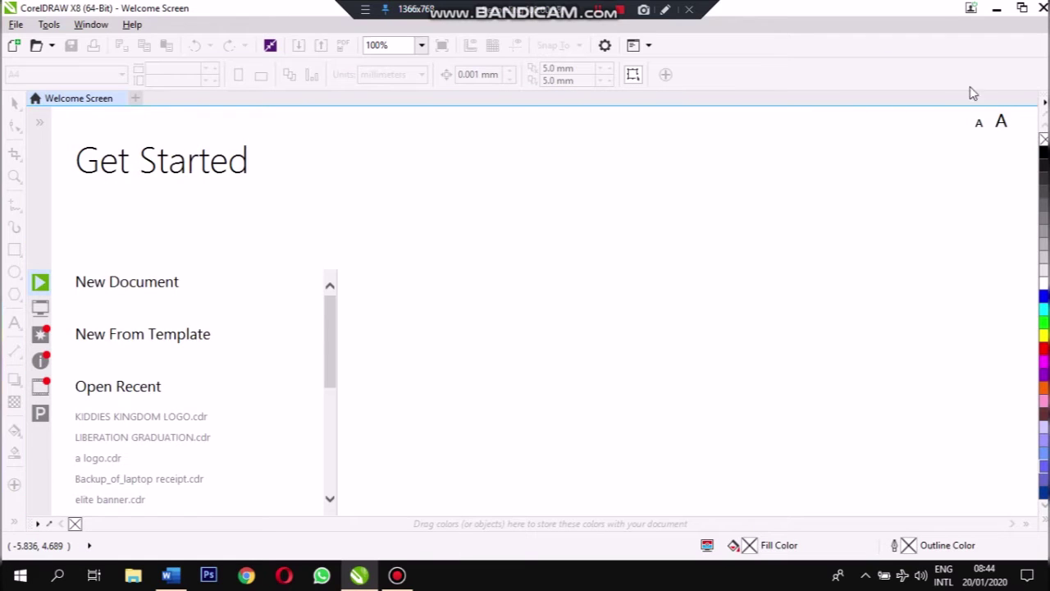
click(994, 10)
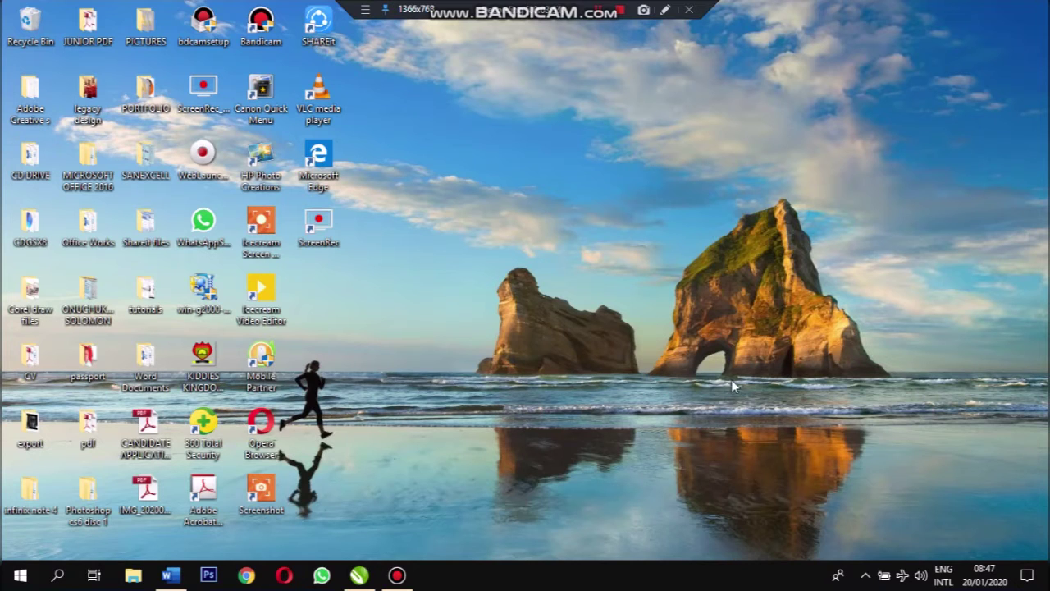
Step: Look up CorelDRAW Graphics Suite X8 among the installed programs and switch to the running CorelDRAW X8 window
mouse_move(376, 579)
click(20, 575)
scroll(235, 293, down, 3)
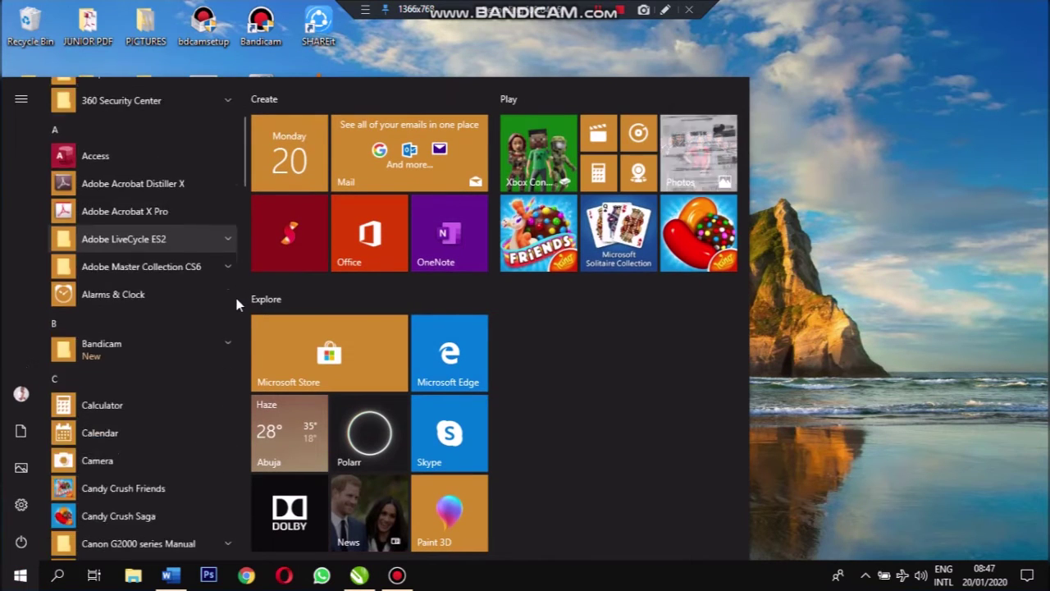
scroll(237, 302, down, 3)
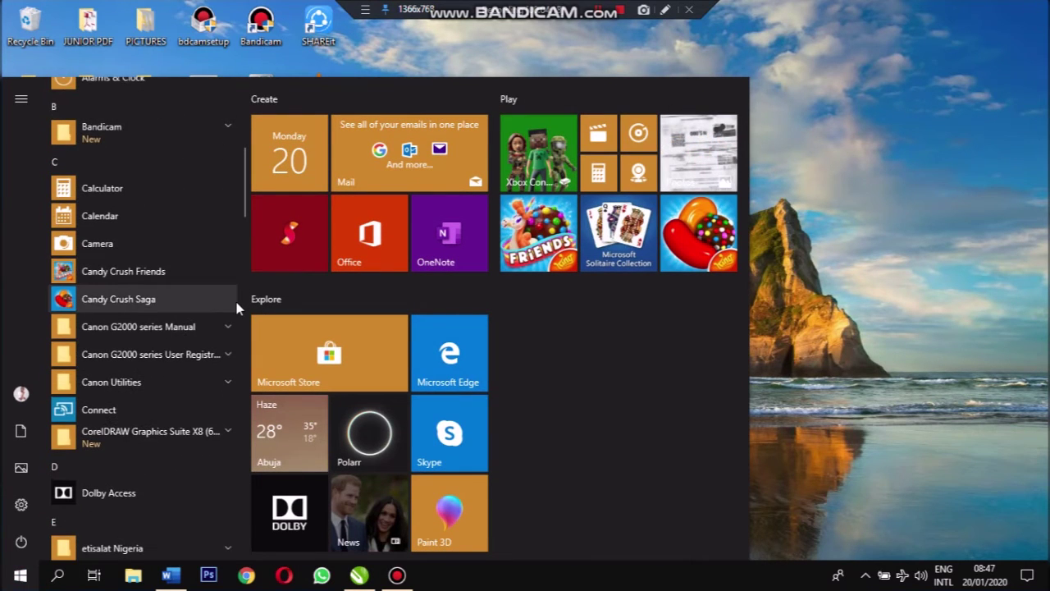
scroll(235, 307, down, 2)
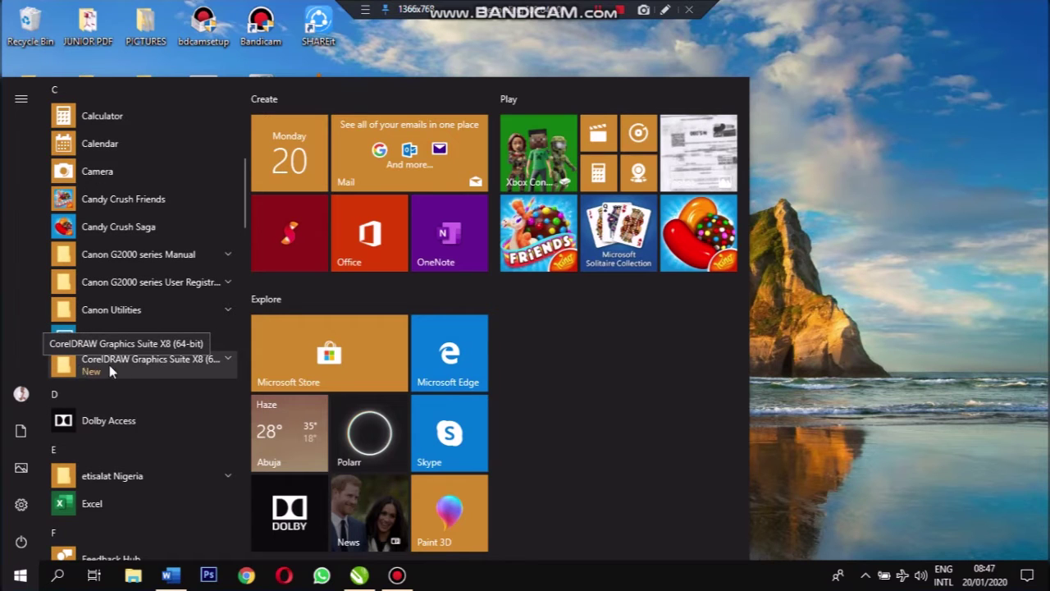
click(157, 362)
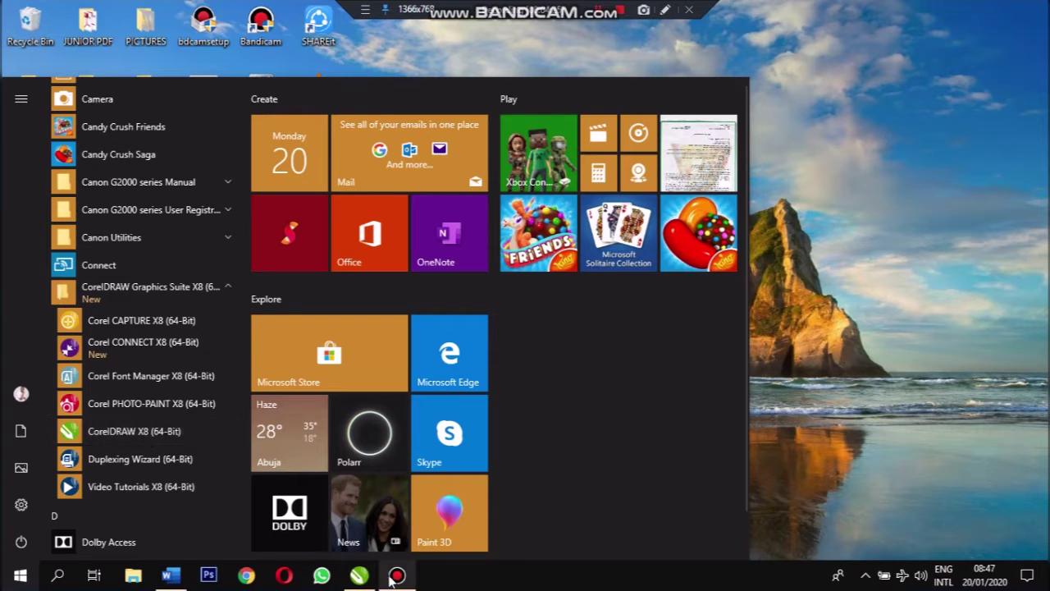
click(361, 575)
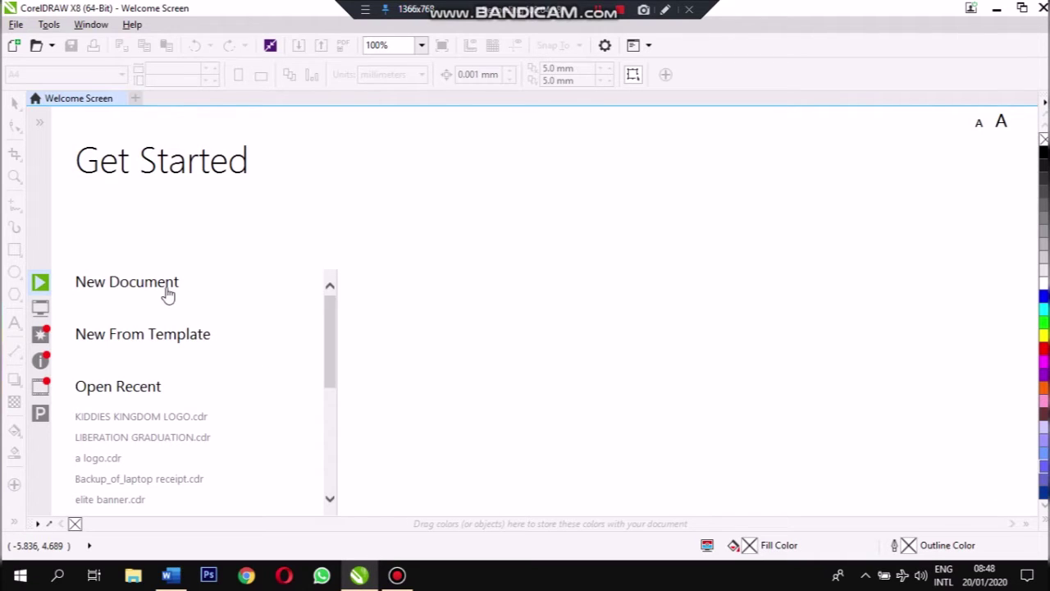
Step: Create a new blank document named TUTORIAL 1, accepting the preset page size, colour mode and resolution
mouse_move(157, 284)
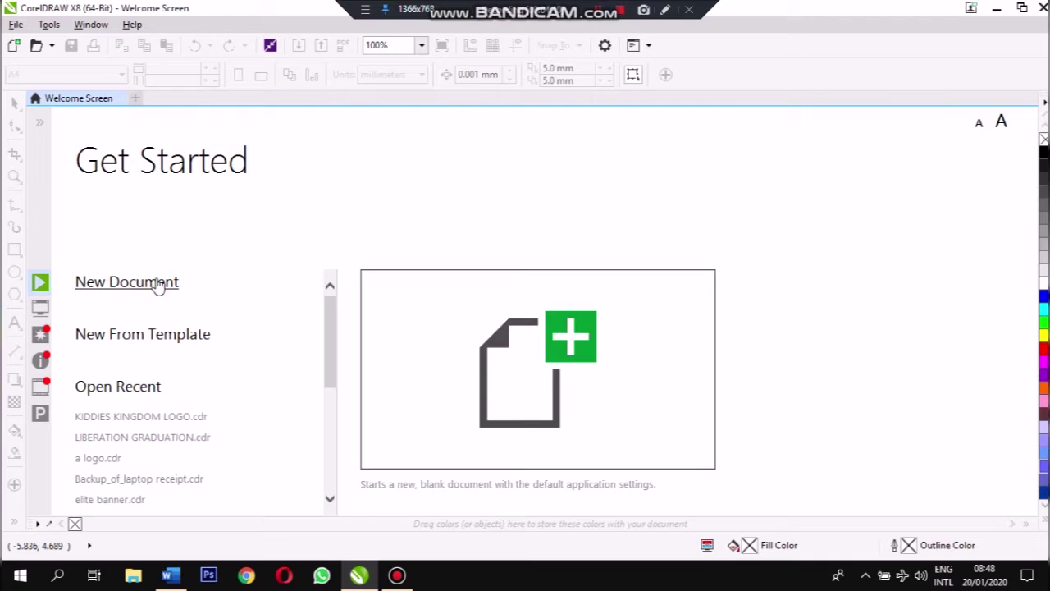
click(157, 284)
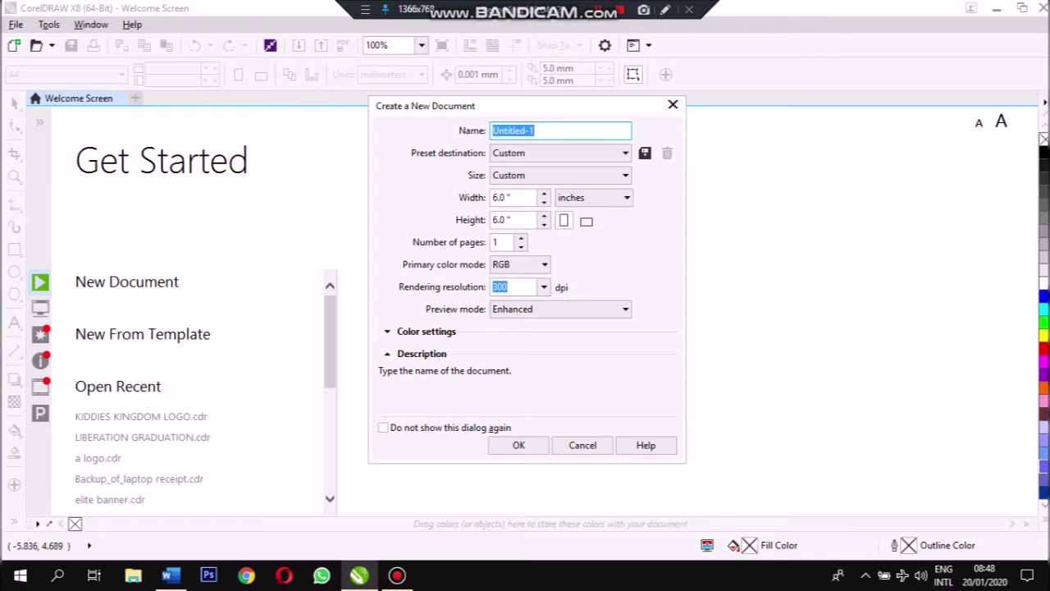
text(TUTORIAL 1)
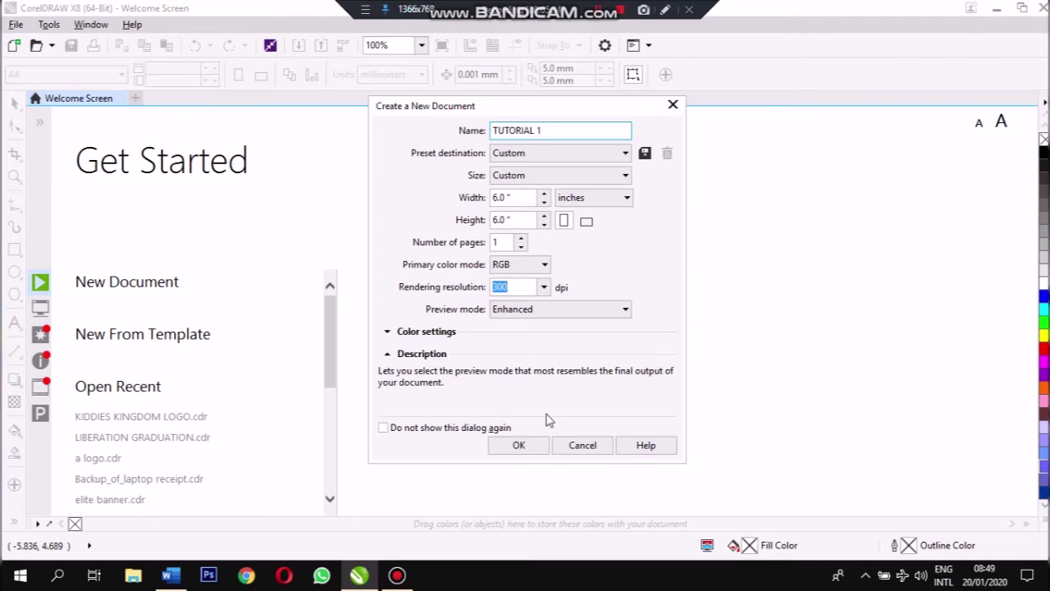
click(528, 446)
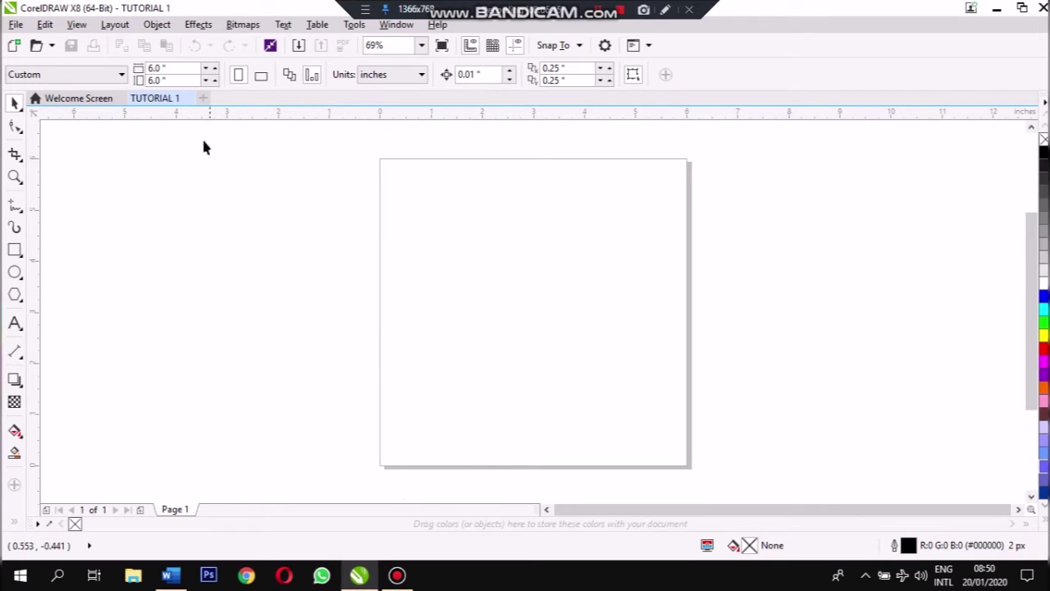
Step: Add a rectangle that exactly covers the 6 by 6 inch page with the Rectangle tool, and deselect it
click(16, 251)
click(13, 250)
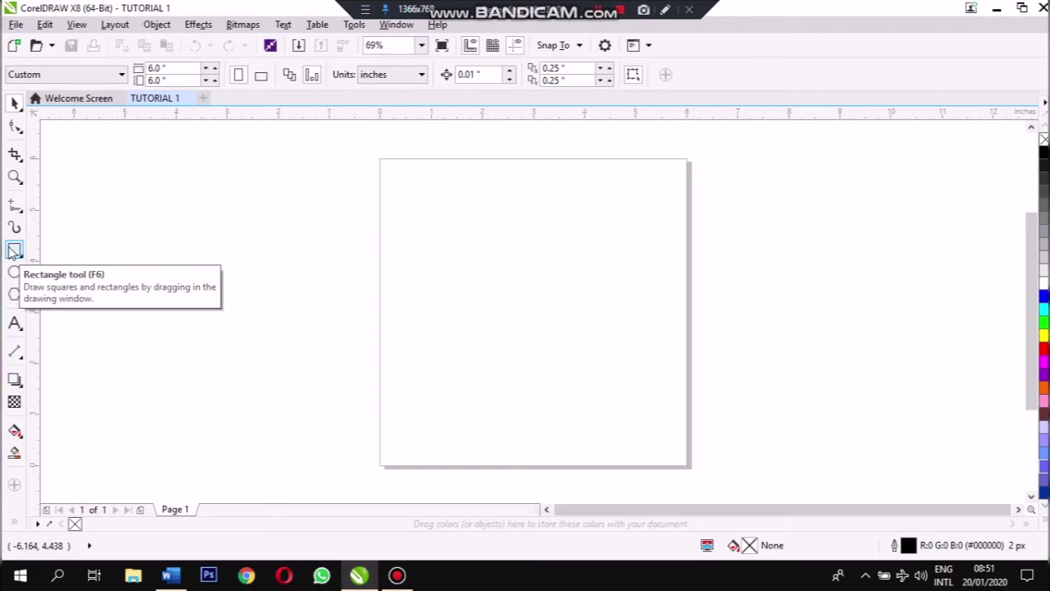
double_click(12, 248)
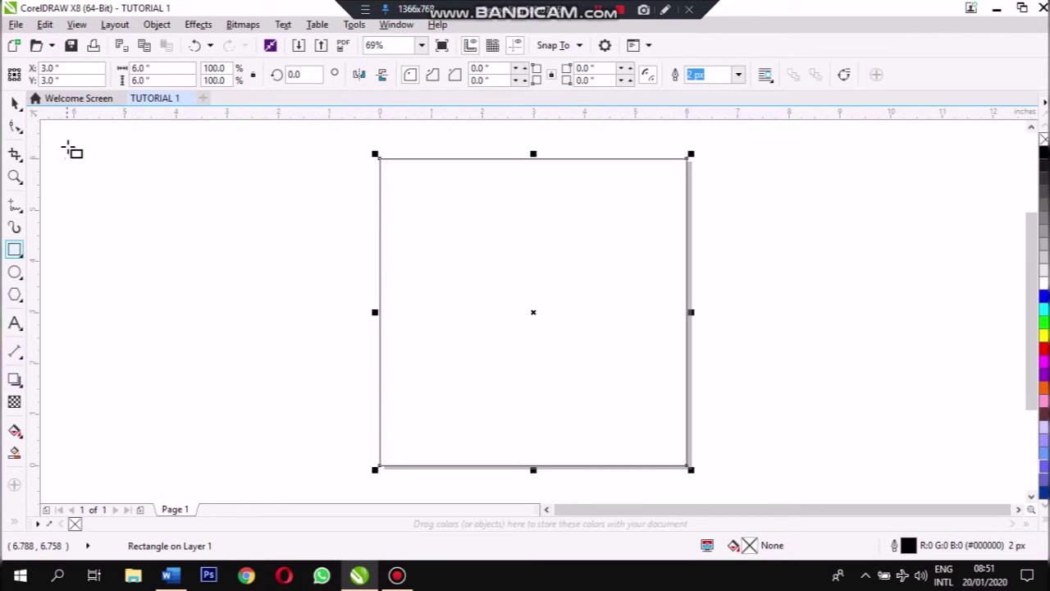
click(14, 104)
click(91, 164)
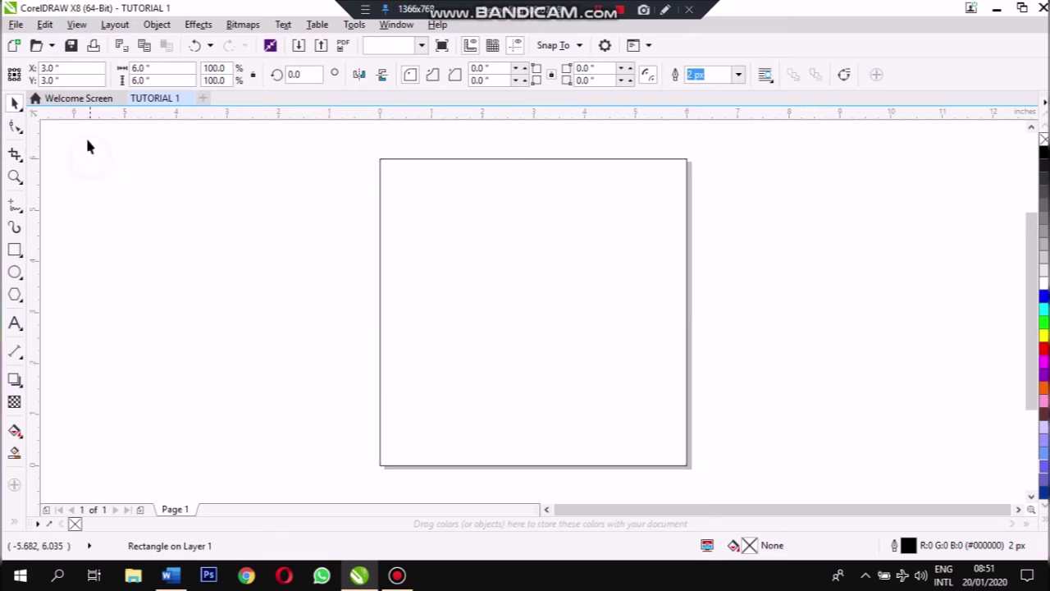
click(18, 26)
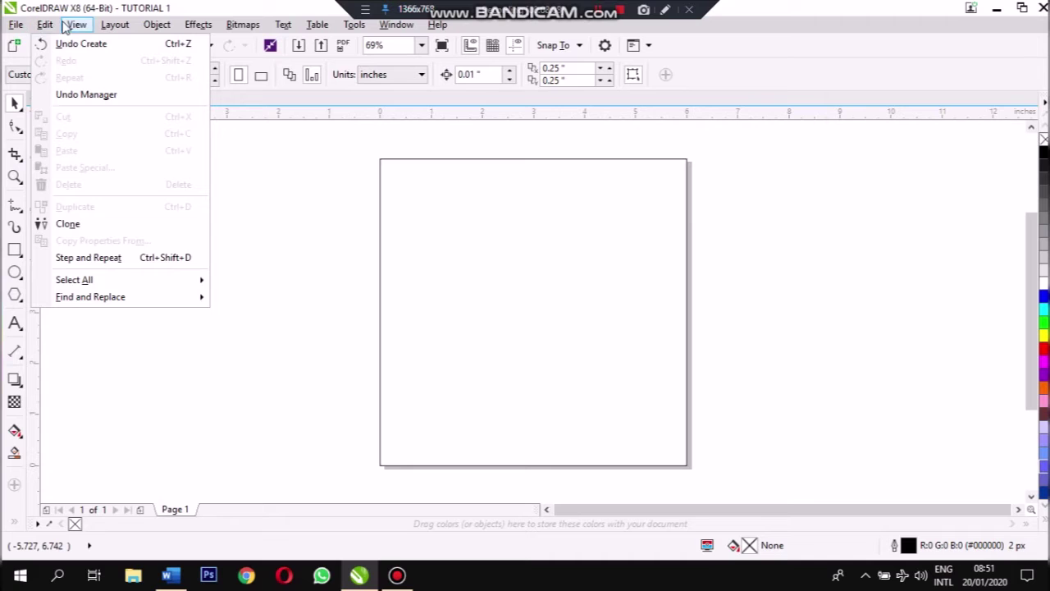
mouse_move(71, 27)
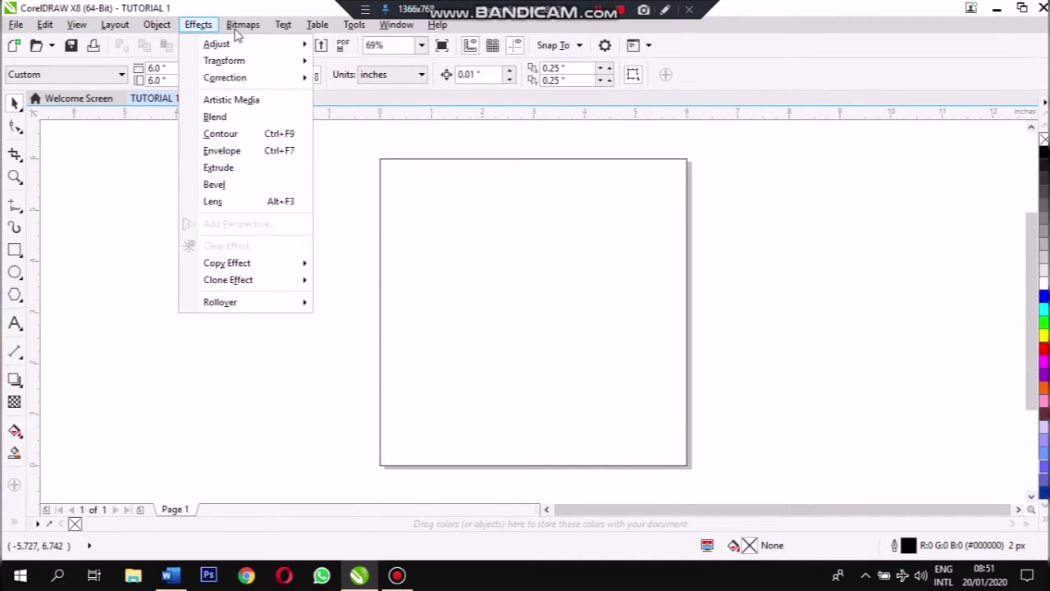
mouse_move(243, 27)
mouse_move(283, 29)
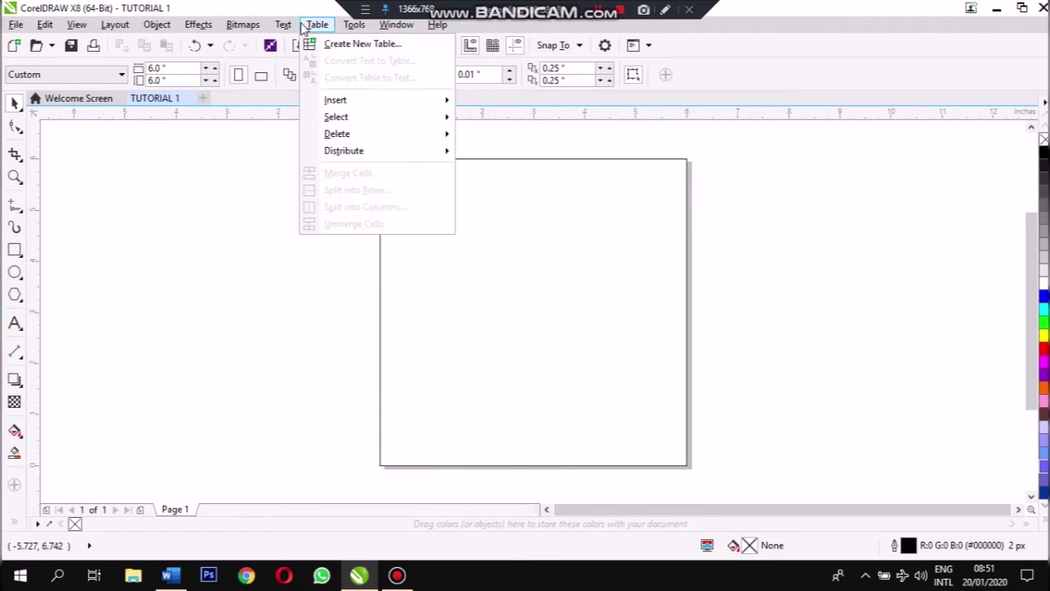
mouse_move(392, 28)
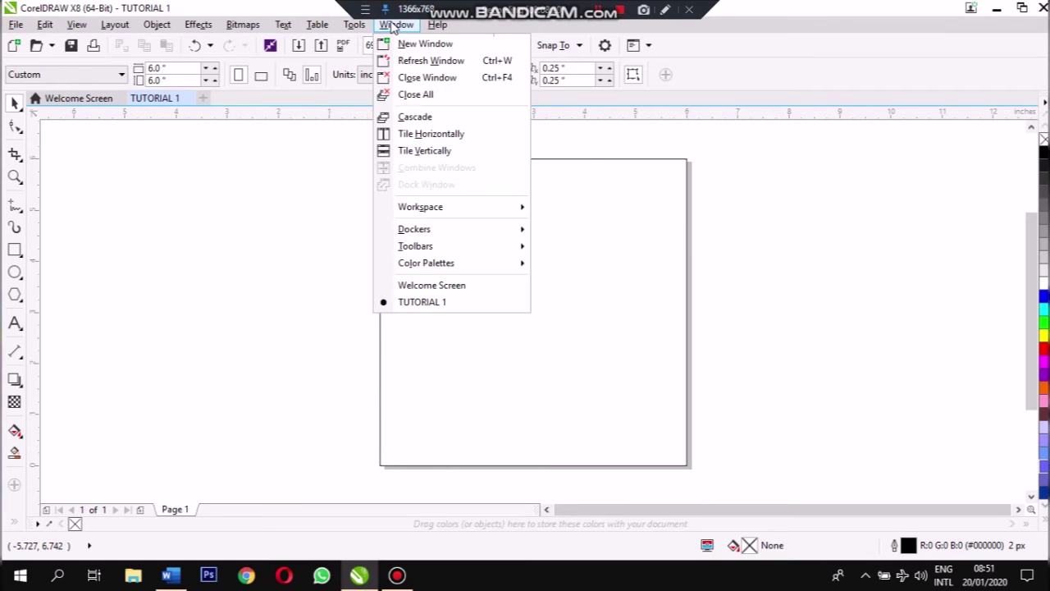
mouse_move(443, 27)
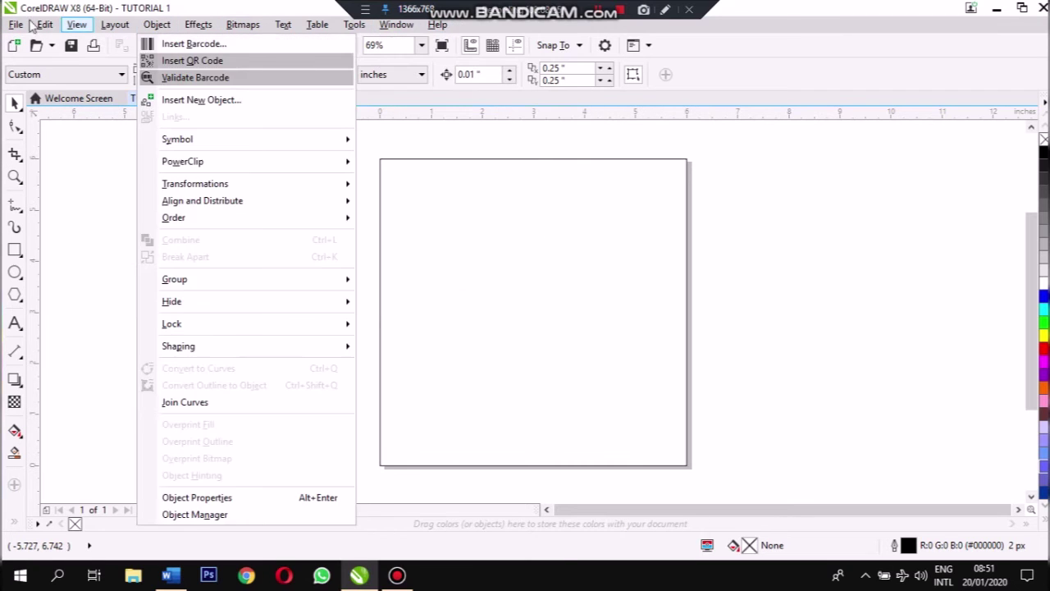
click(288, 179)
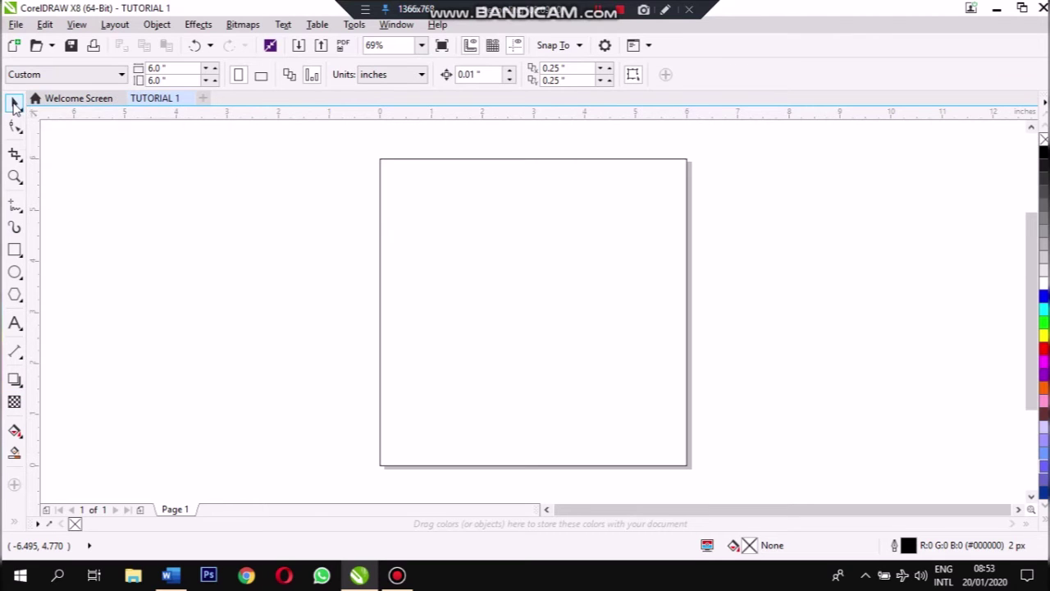
Step: Move the page-sized rectangle slightly left to an X position of about 2.985 inches, show its rotation handles, and deselect it
click(474, 191)
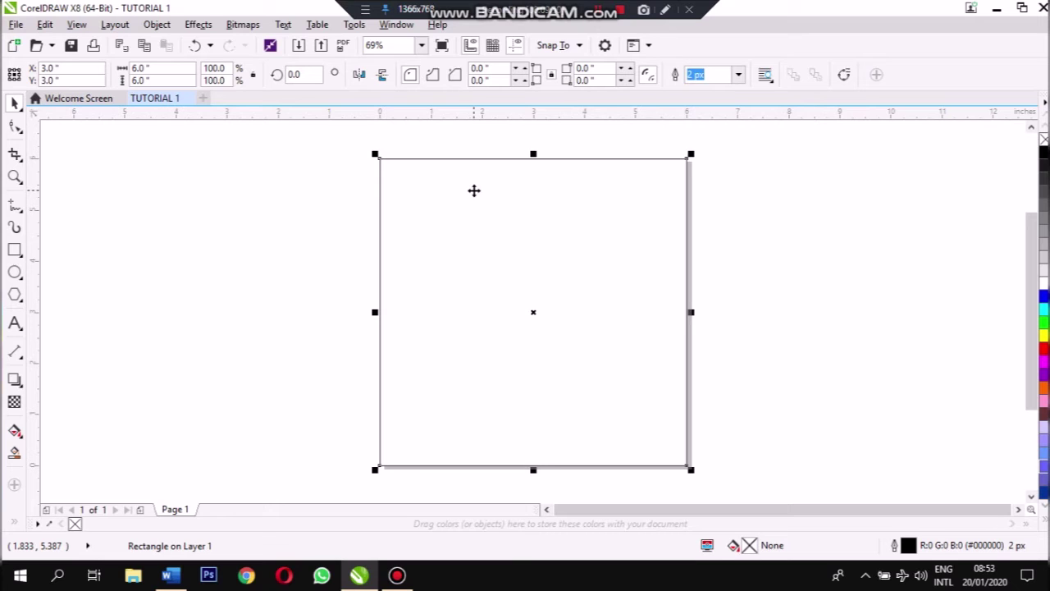
mouse_move(473, 190)
mouse_down()
mouse_move(399, 188)
mouse_move(314, 225)
mouse_move(375, 261)
mouse_move(483, 246)
mouse_move(497, 204)
mouse_move(471, 192)
mouse_move(310, 203)
mouse_move(450, 276)
mouse_move(530, 192)
mouse_move(473, 190)
mouse_up()
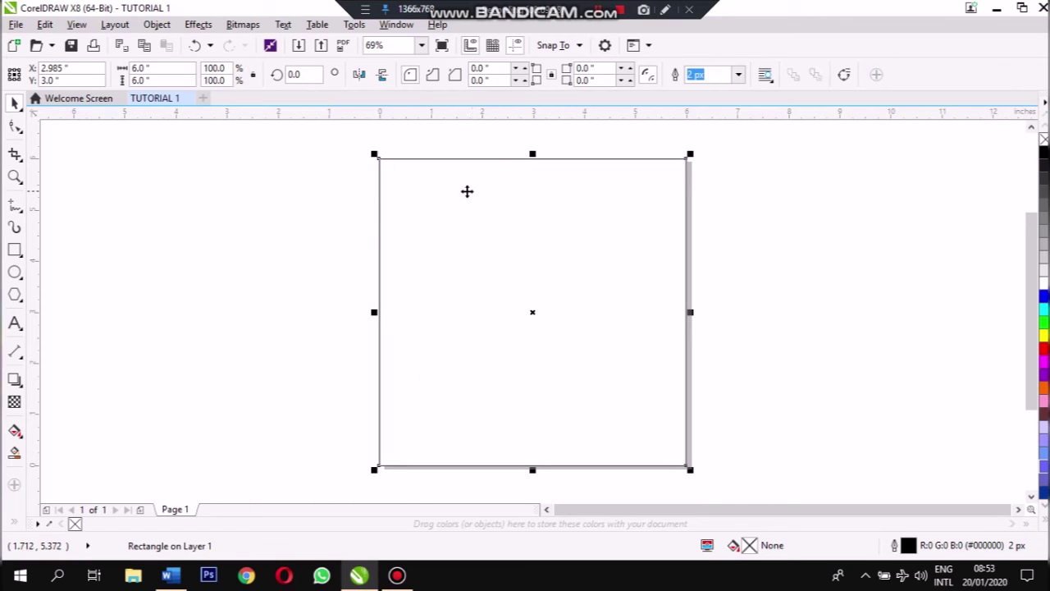
click(467, 191)
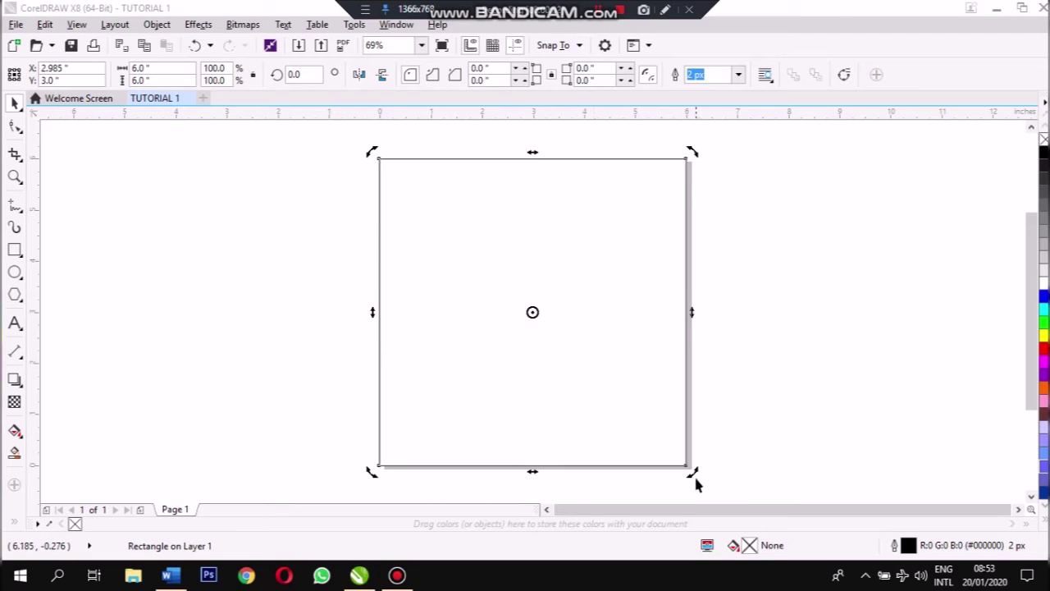
click(615, 377)
click(763, 353)
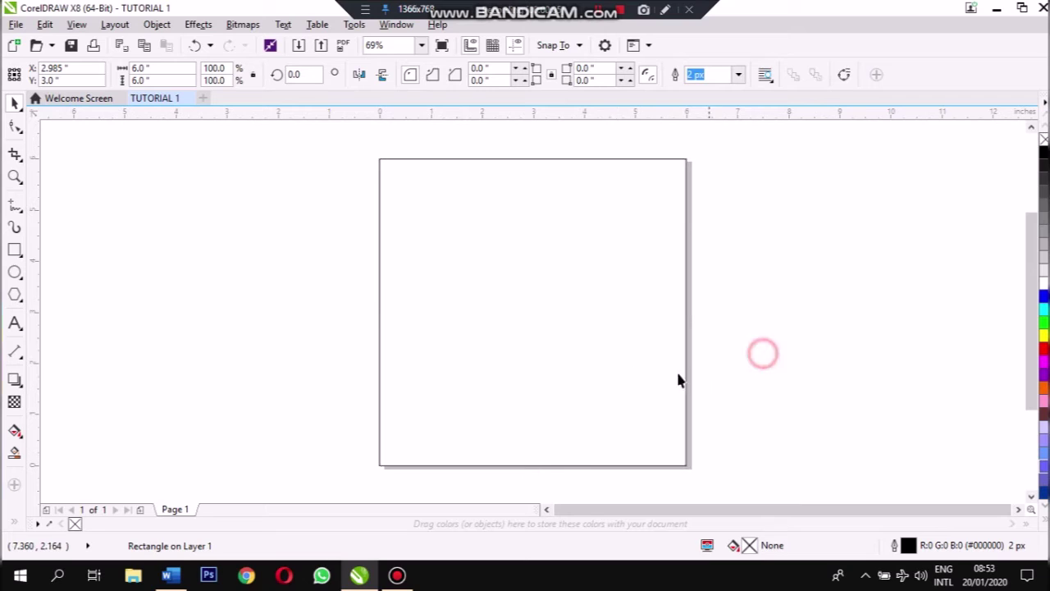
Step: Rotate the page-sized rectangle freehand about its centre, first to about 118 degrees and again to about 151 degrees
click(574, 359)
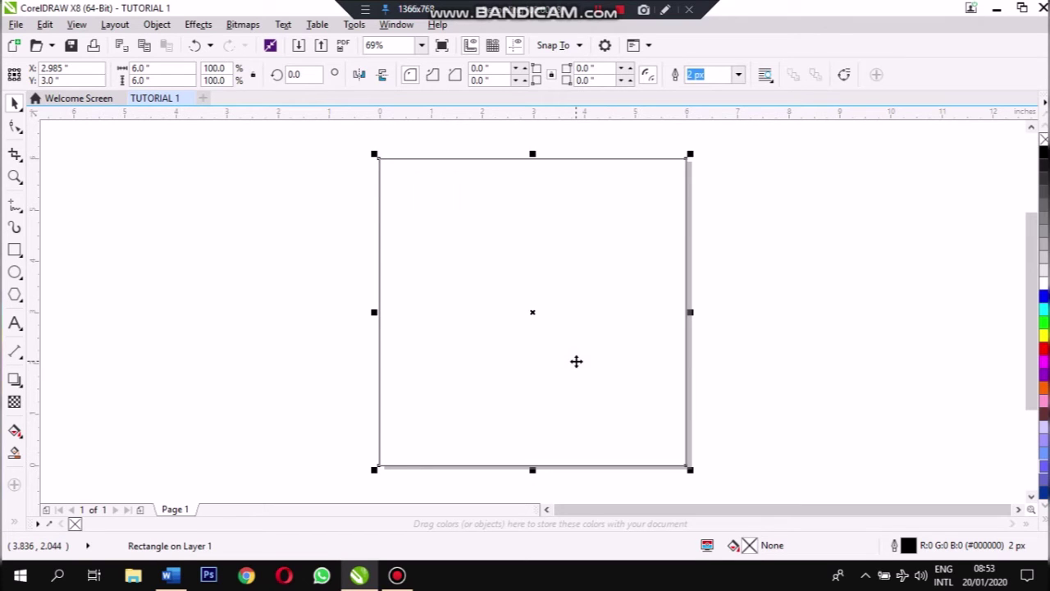
click(576, 361)
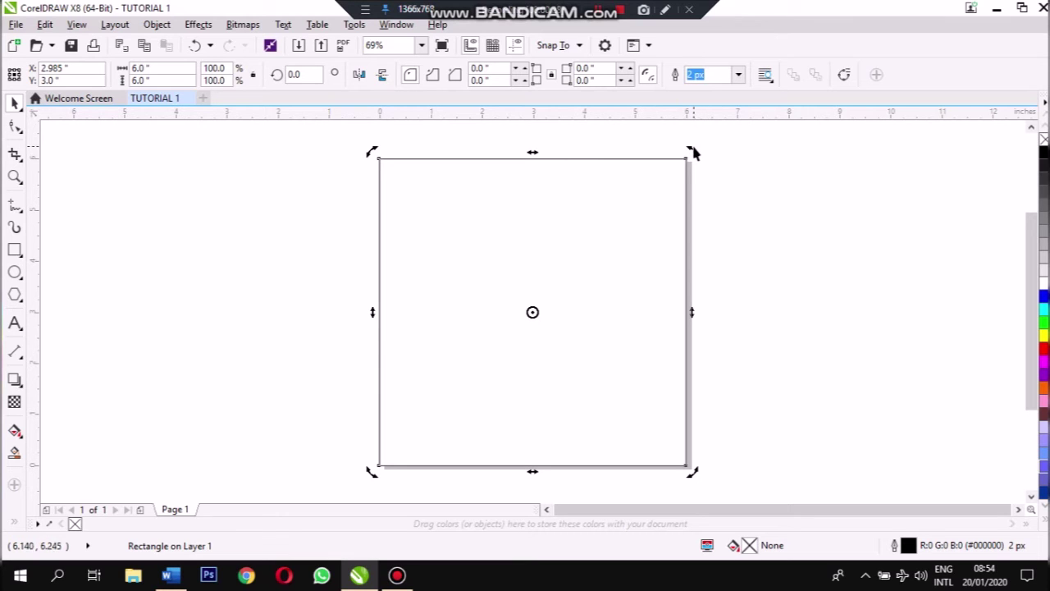
drag(698, 156, 316, 270)
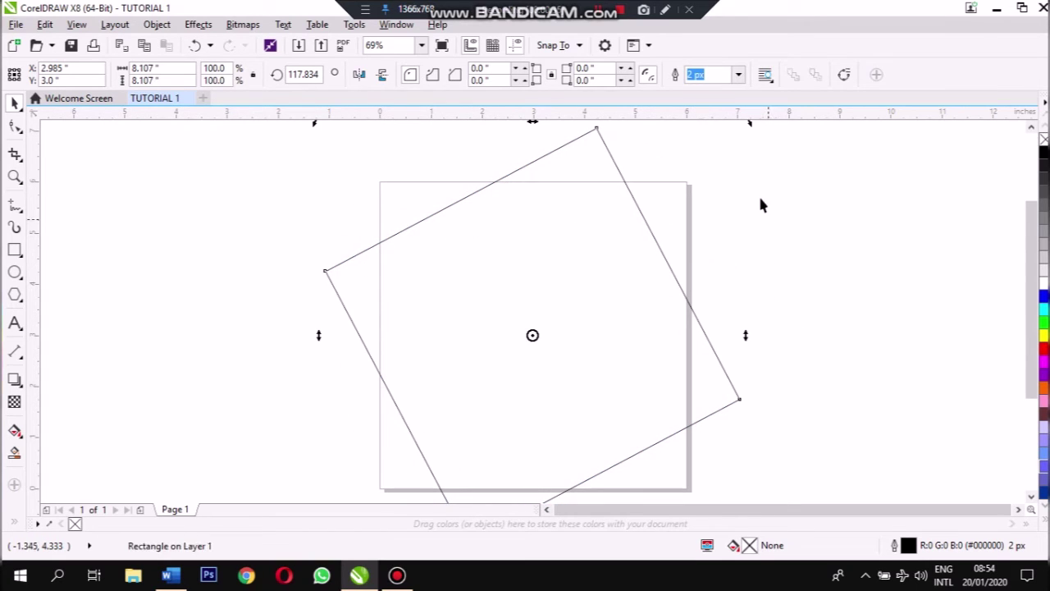
scroll(759, 185, down, 3)
scroll(760, 172, up, 2)
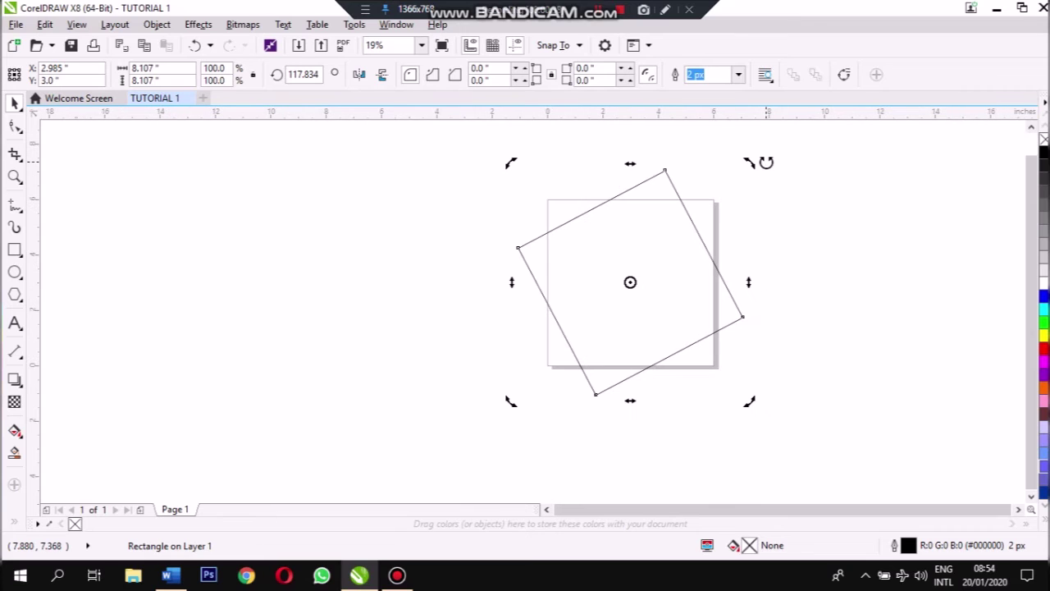
drag(750, 161, 663, 129)
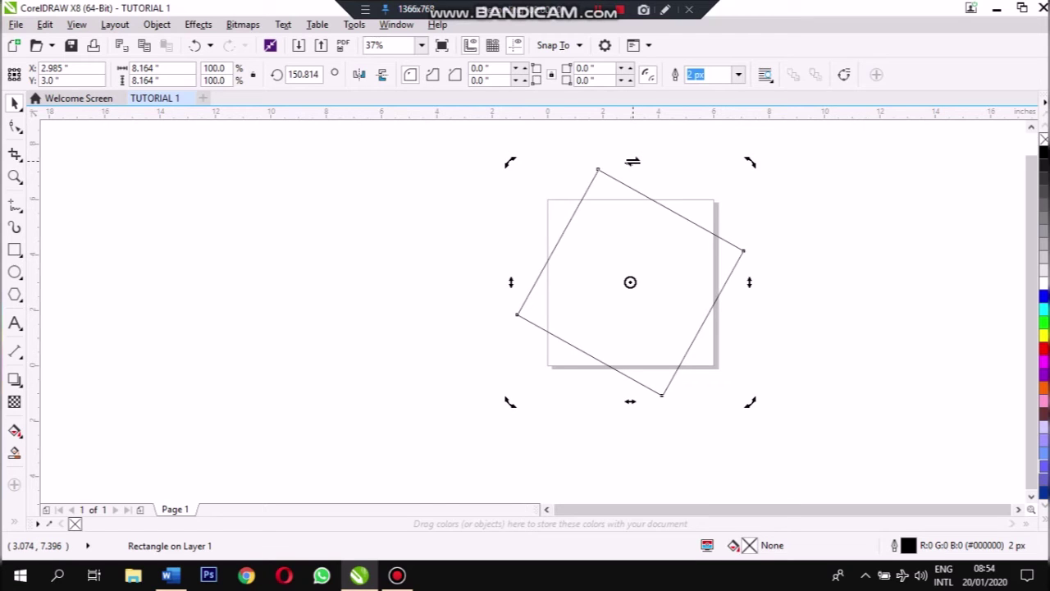
Step: Skew the rotated rectangle horizontally and vertically into a parallelogram about 8.37 by 4.93 inches, and reselect it with its rotate and skew handles shown
drag(632, 162, 434, 386)
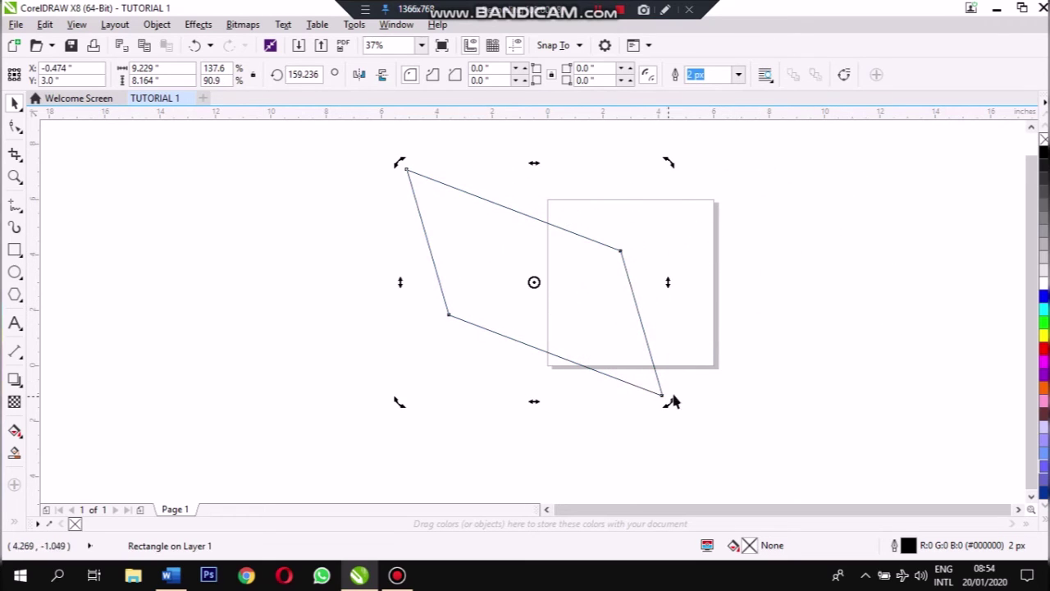
drag(669, 283, 698, 192)
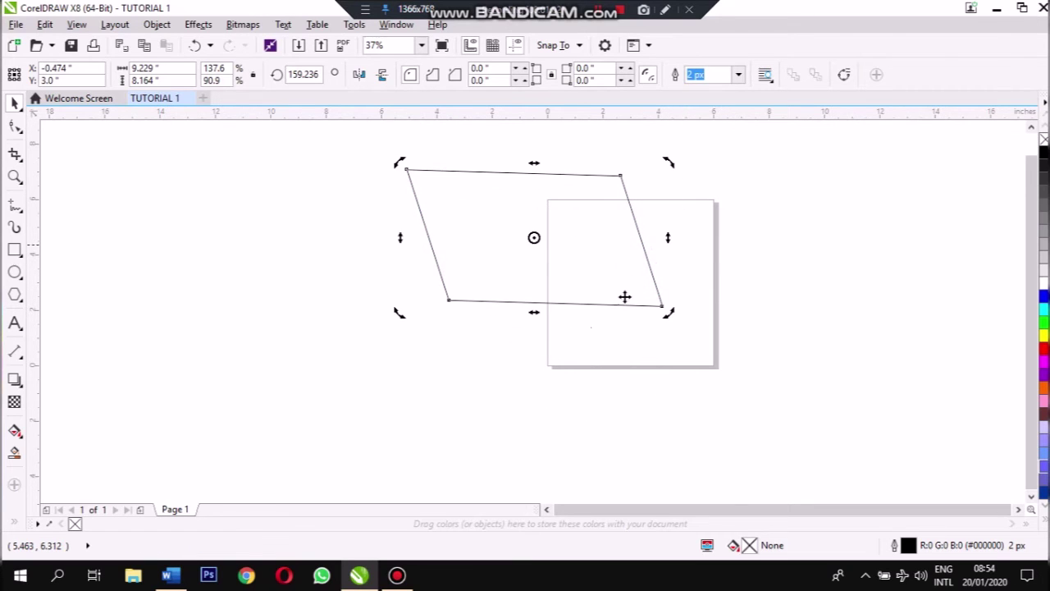
drag(537, 310, 466, 219)
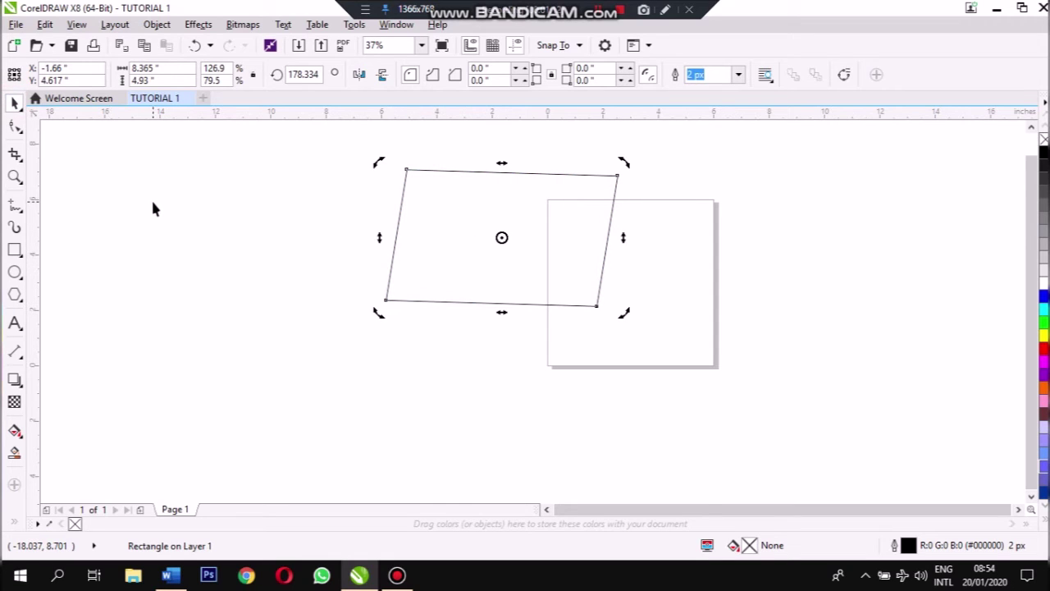
click(181, 181)
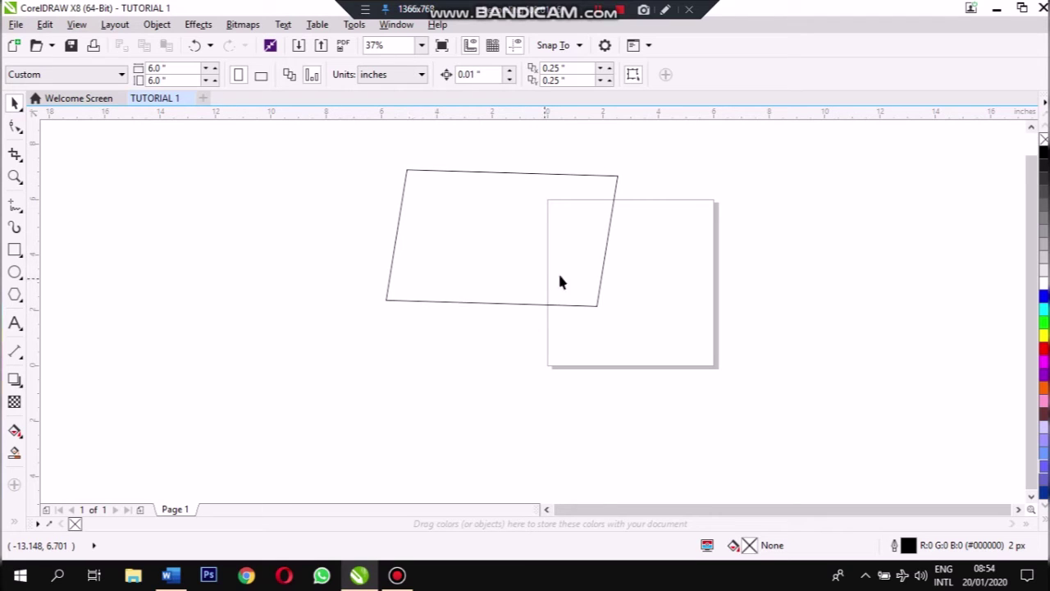
click(501, 216)
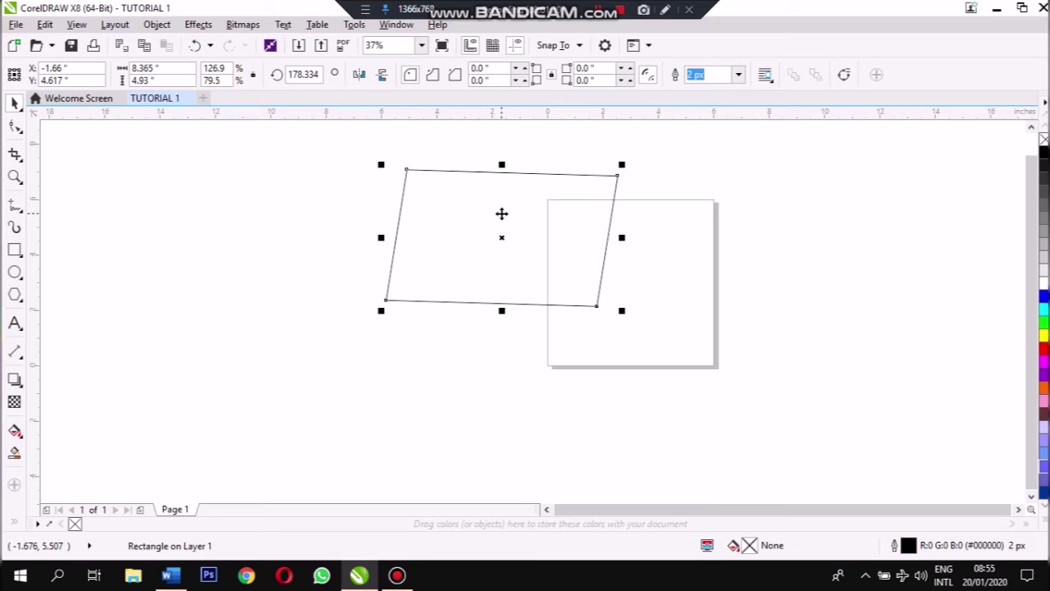
click(502, 213)
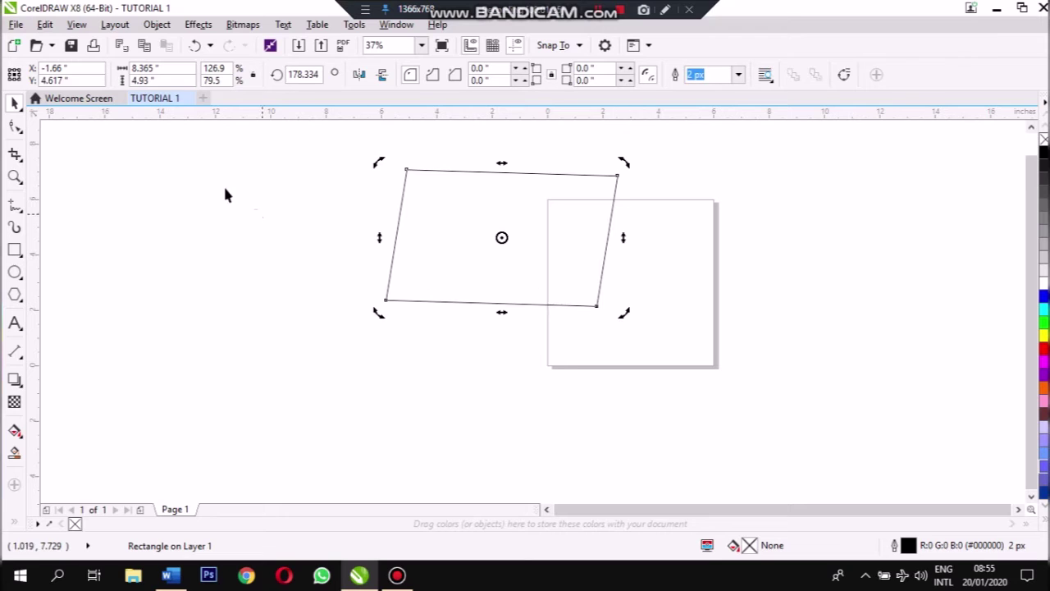
Step: Round all four corners of the skewed rectangle with the Shape tool to a radius of about 0.719 inches, and deselect it
click(15, 129)
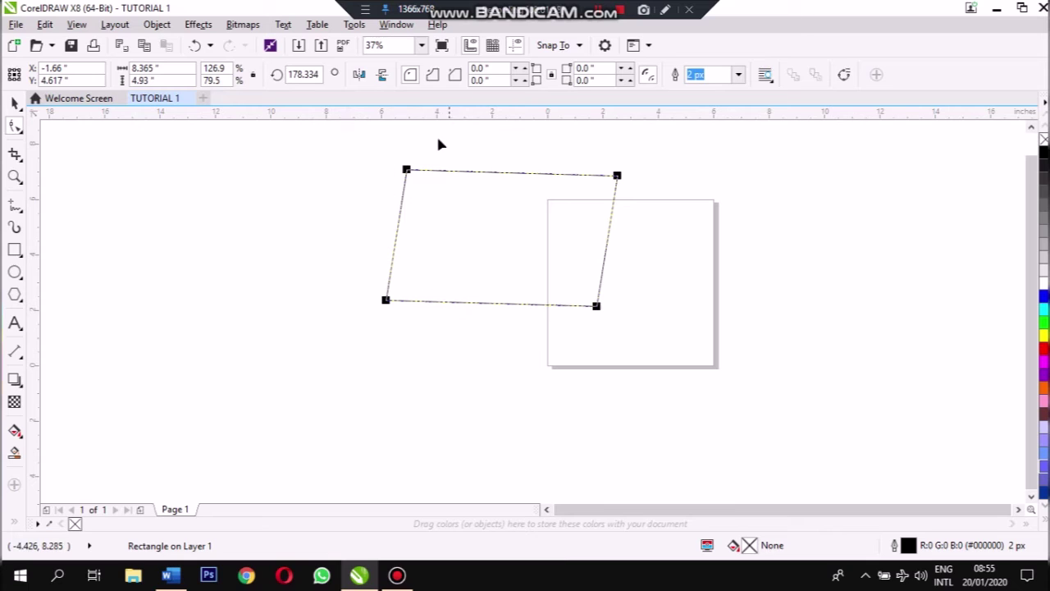
click(408, 169)
drag(408, 170, 427, 171)
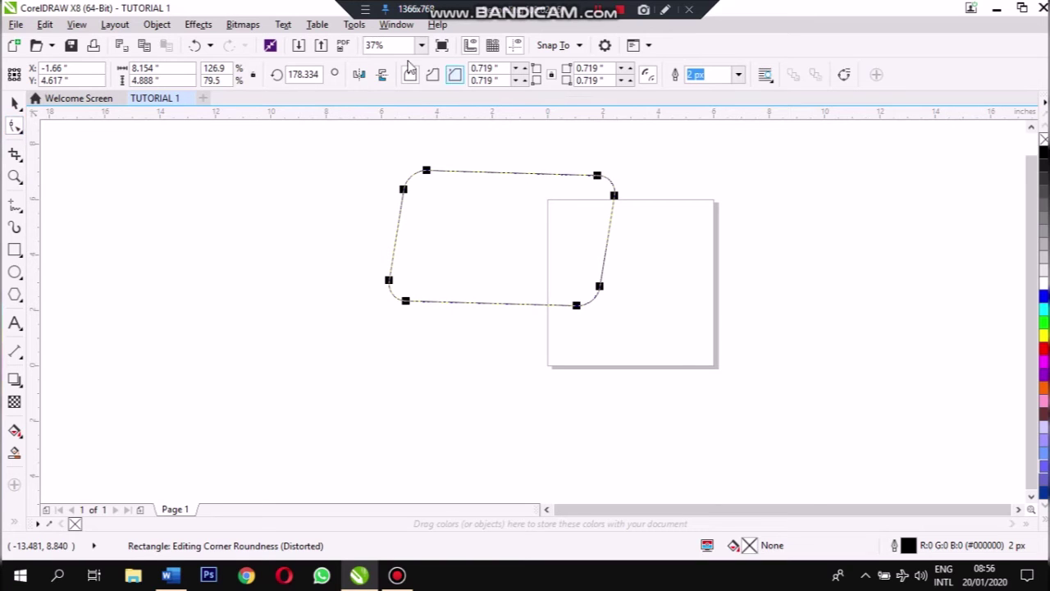
click(14, 105)
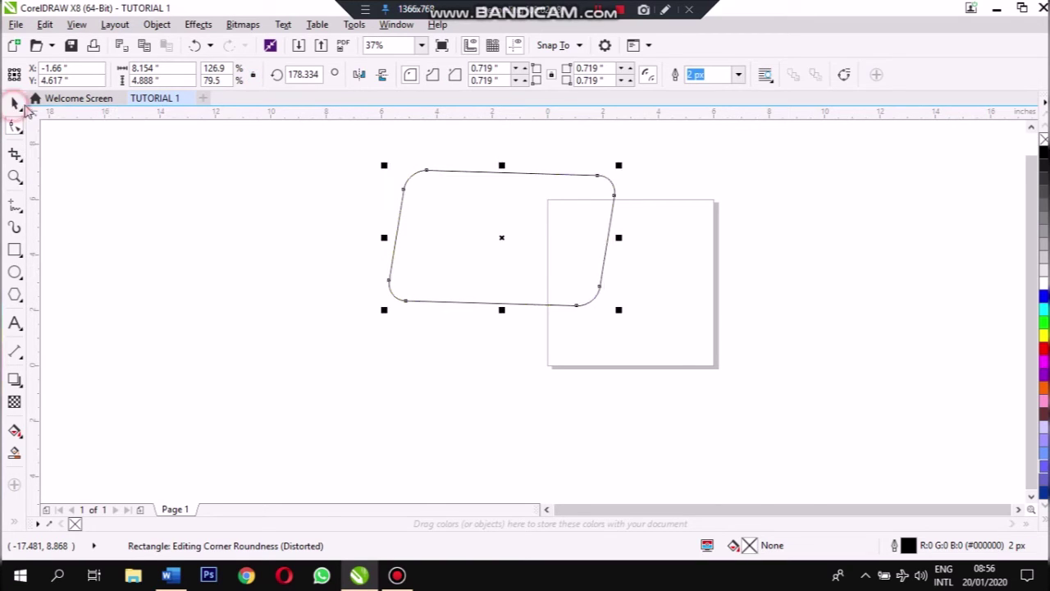
click(195, 174)
click(15, 106)
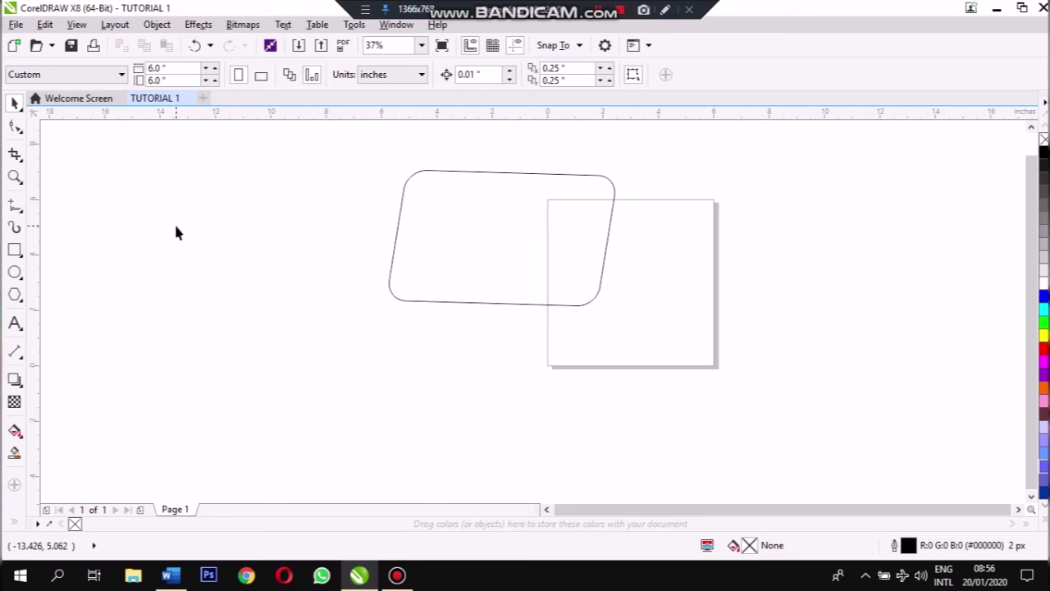
Step: Crop the rounded parallelogram to its left part with a crop area about 5.3 by 8.25 inches
click(14, 155)
drag(374, 133, 520, 361)
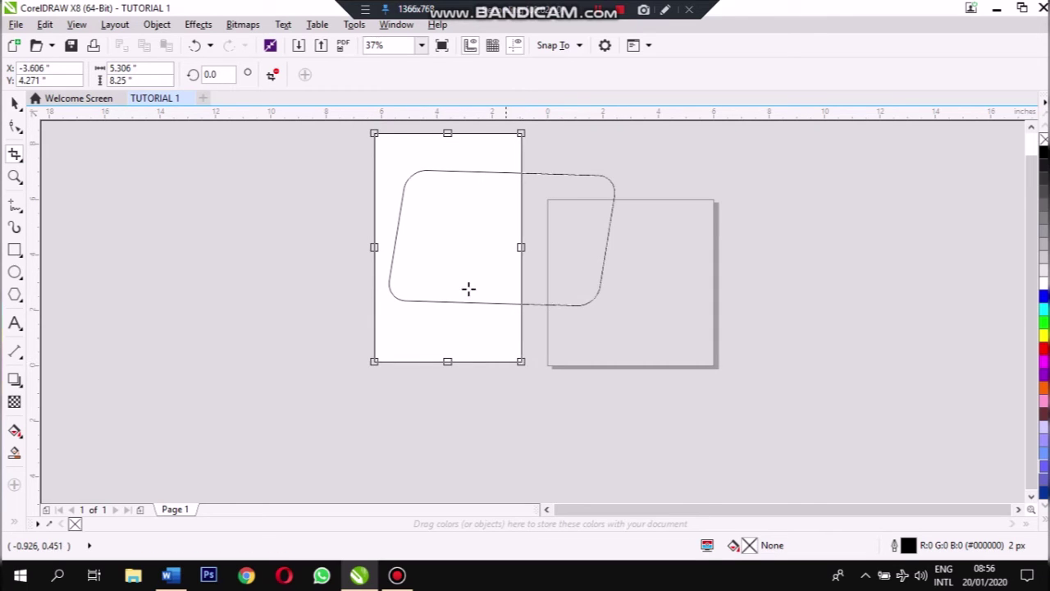
double_click(502, 236)
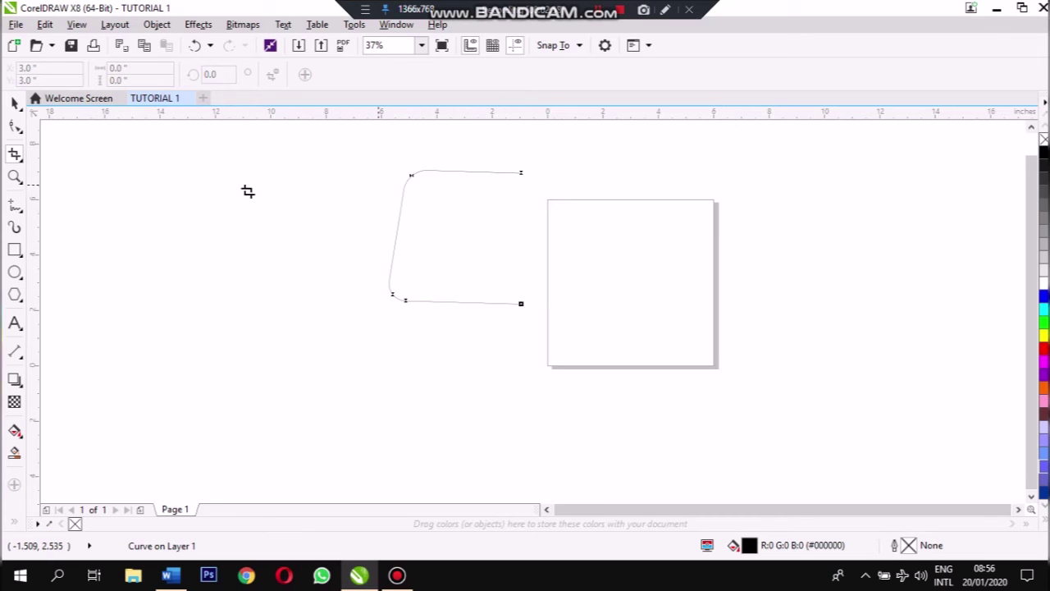
Step: Sketch a wavy freehand curve about 8.3 by 2.8 inches to the left of the cropped shape, and delete it
click(15, 177)
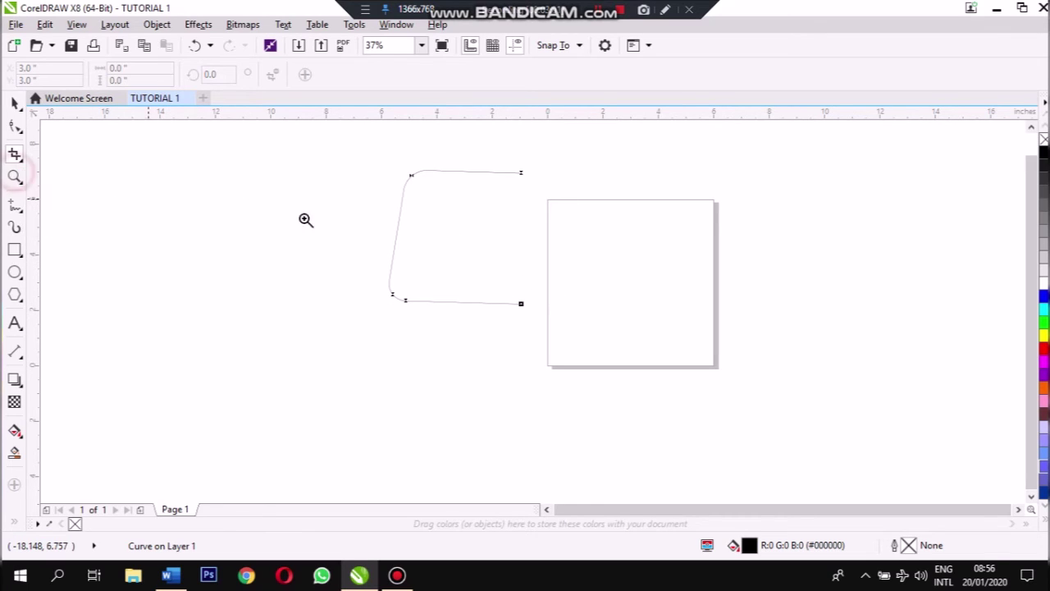
click(423, 213)
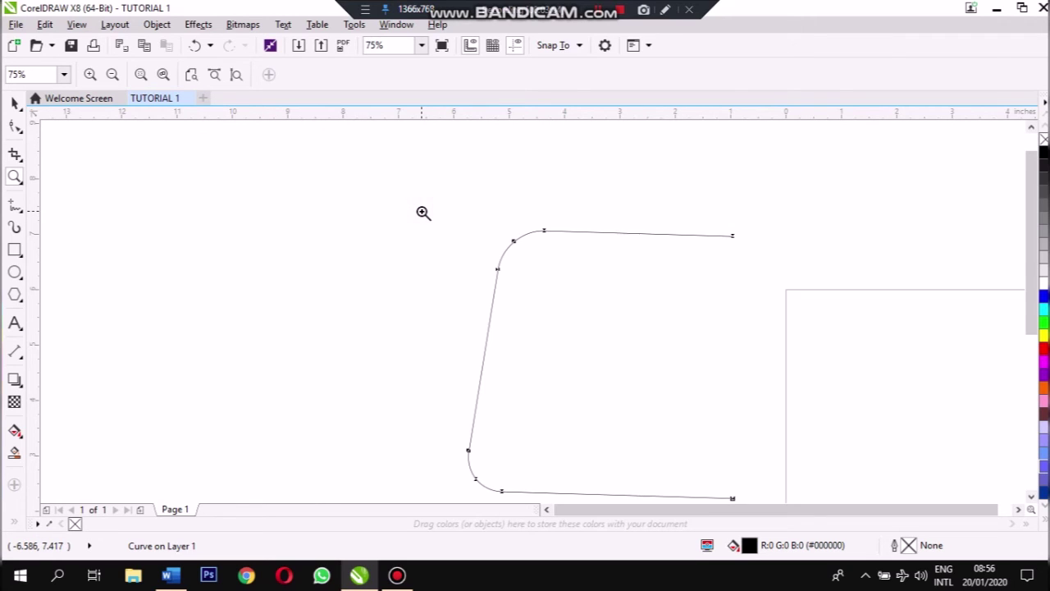
right_click(424, 212)
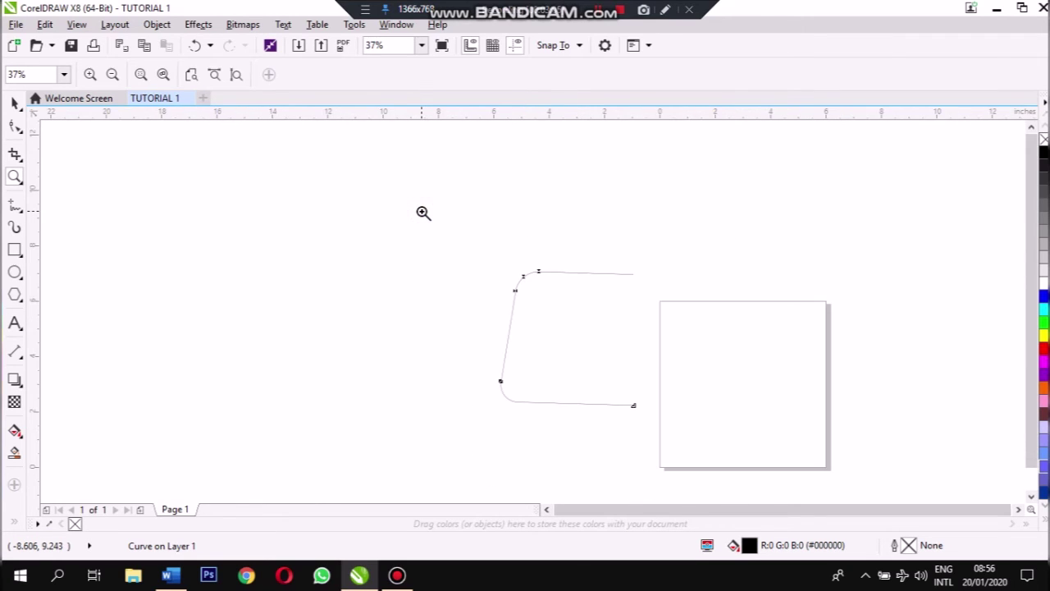
click(10, 209)
mouse_move(155, 337)
mouse_down()
mouse_move(188, 288)
mouse_move(210, 313)
mouse_move(244, 283)
mouse_move(270, 276)
mouse_move(319, 315)
mouse_move(342, 268)
mouse_move(382, 287)
mouse_up()
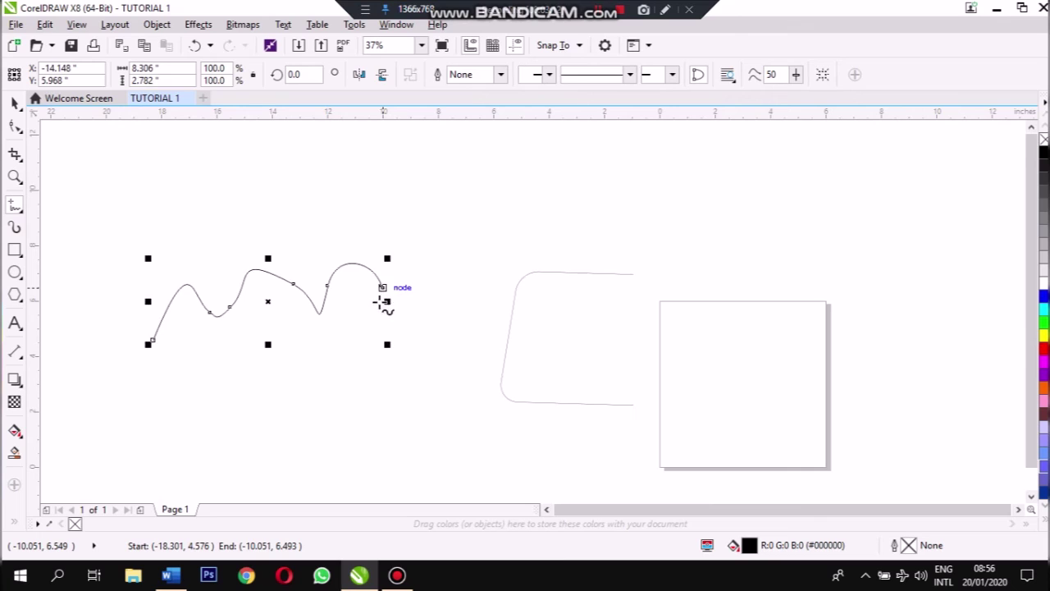
key(Delete)
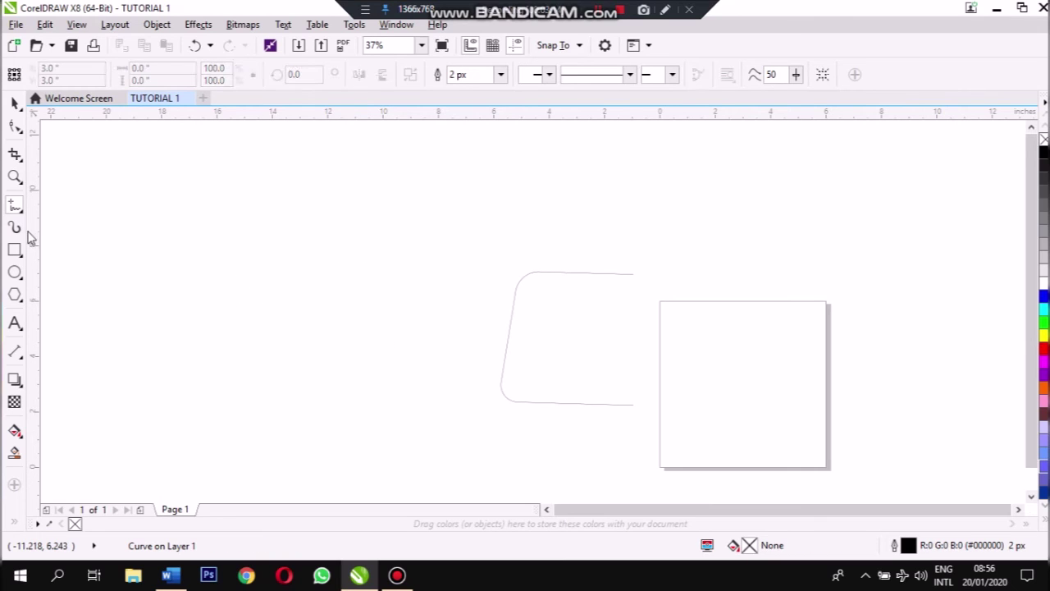
Step: Paint a zigzag Artistic Media stroke 0.3937 inches wide to the left of the cropped shape, and delete it
click(15, 228)
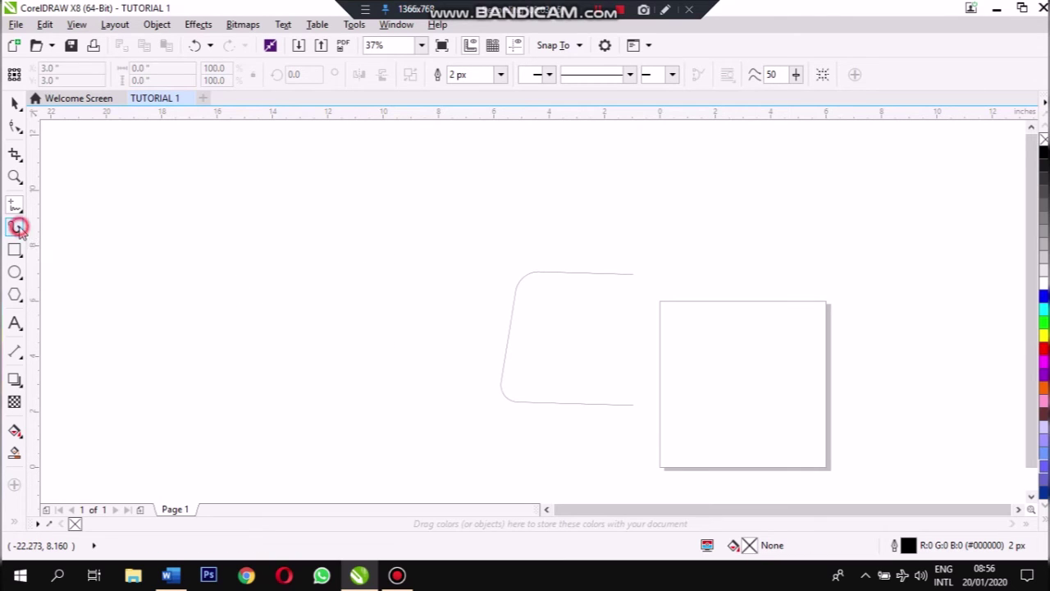
mouse_move(106, 347)
mouse_down()
mouse_move(124, 293)
mouse_move(164, 328)
mouse_up()
mouse_move(178, 293)
mouse_down()
mouse_move(233, 240)
mouse_move(319, 270)
mouse_move(328, 243)
mouse_move(320, 272)
mouse_up()
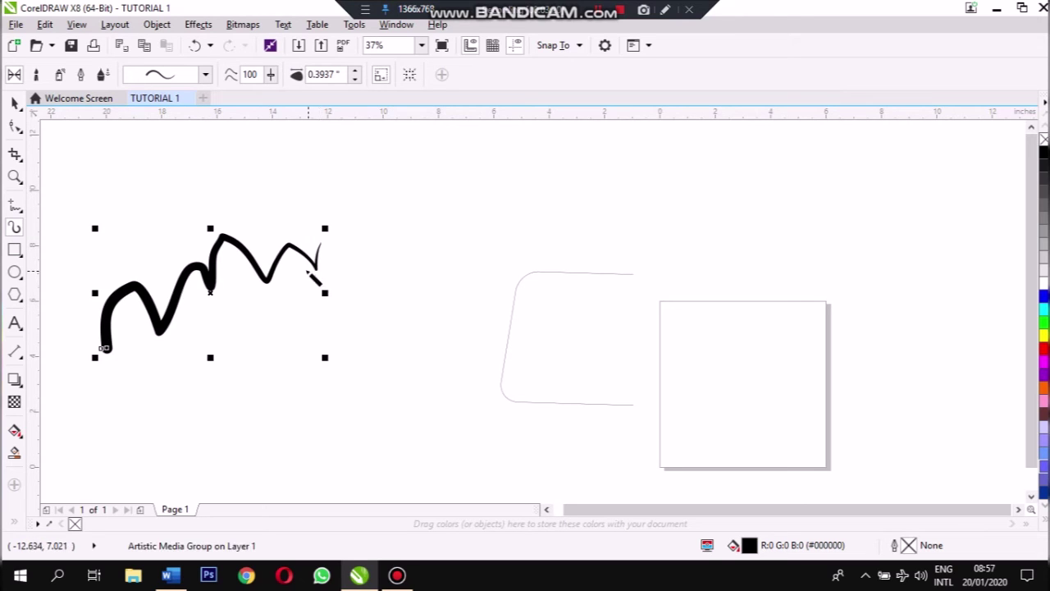
key(Delete)
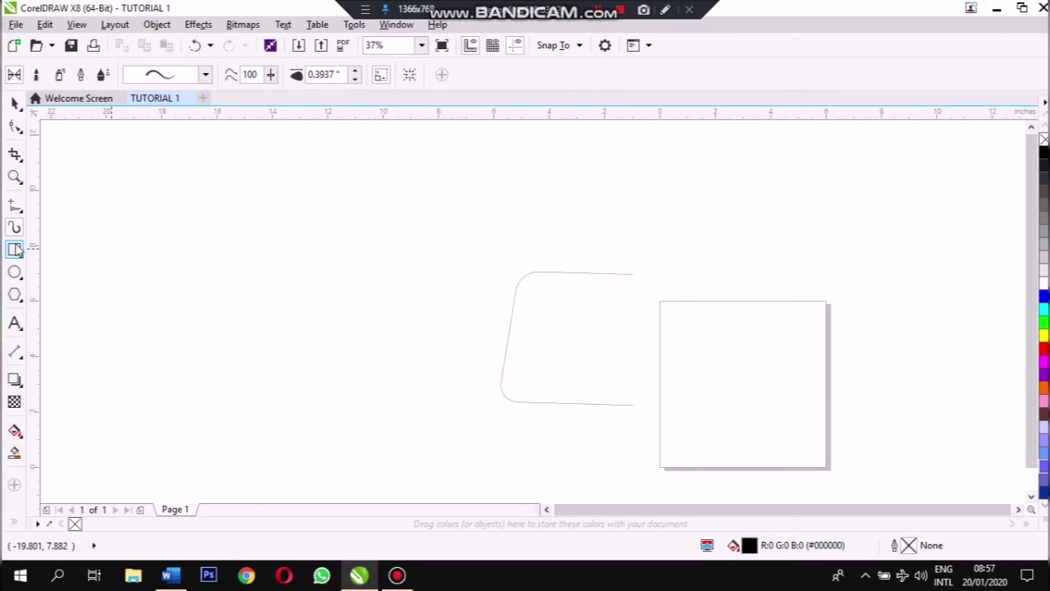
Step: Draw a square about 7.64 inches per side to the left of the cropped shape, and delete it
click(15, 250)
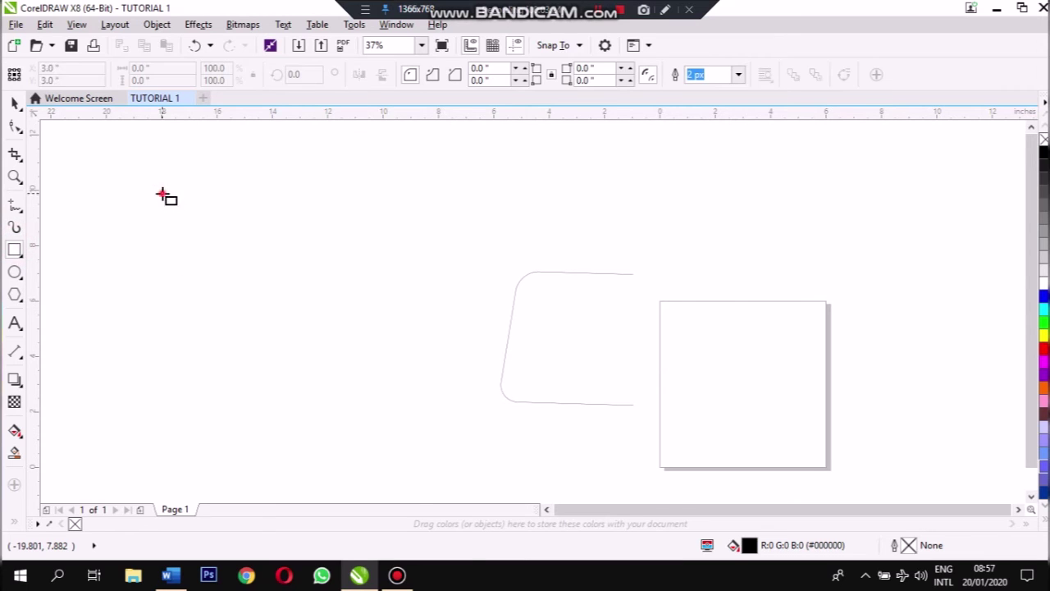
mouse_move(162, 193)
mouse_down()
mouse_move(192, 239)
mouse_move(232, 261)
mouse_up()
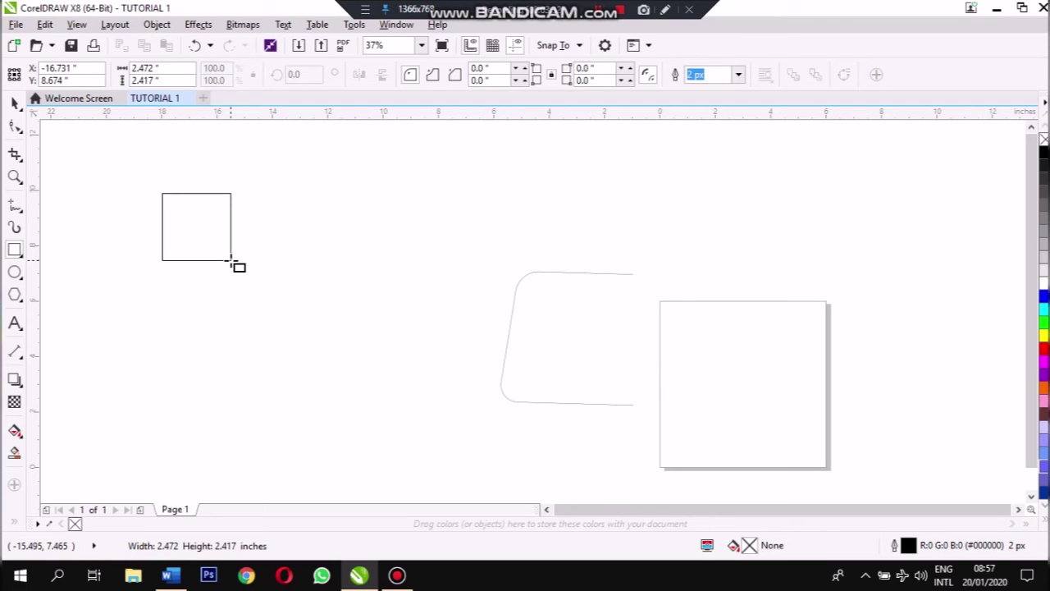
drag(233, 261, 367, 404)
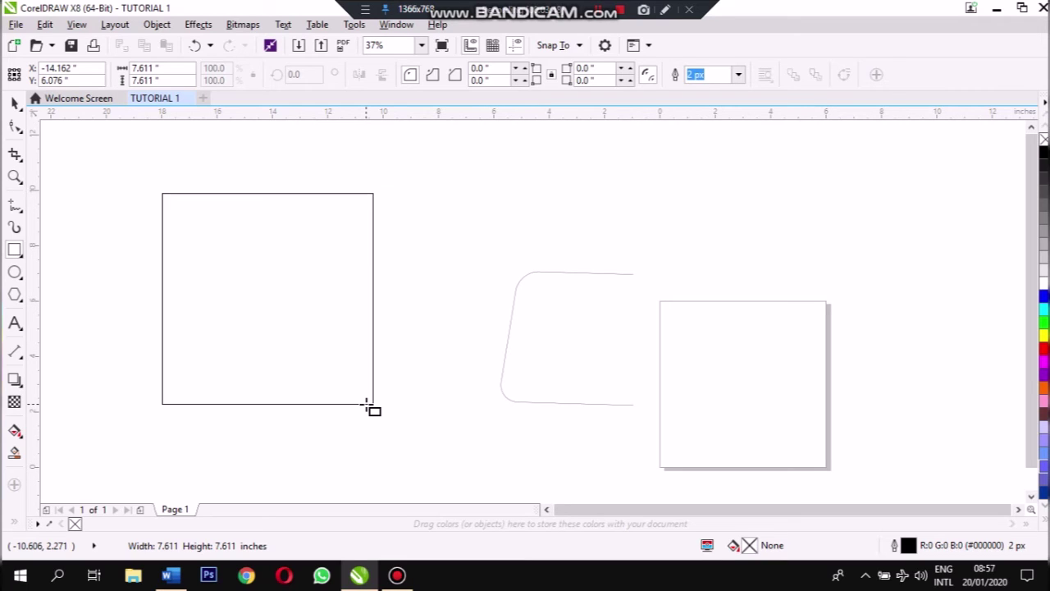
drag(367, 404, 369, 406)
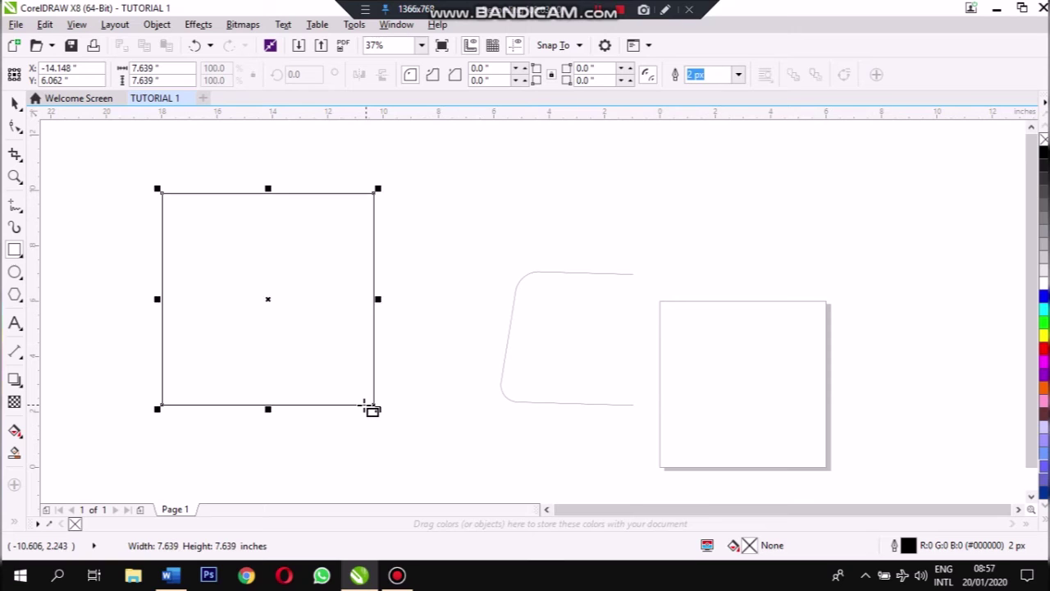
key(Delete)
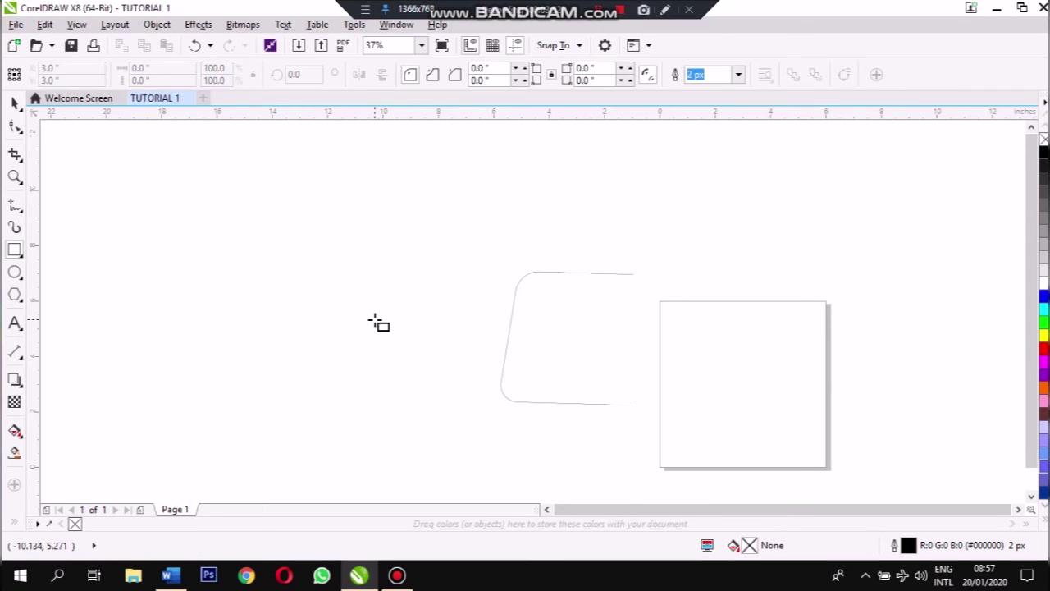
Step: Draw a square about 6.17 inches per side above and to the left of the cropped shape with the Rectangle tool
drag(170, 168, 341, 260)
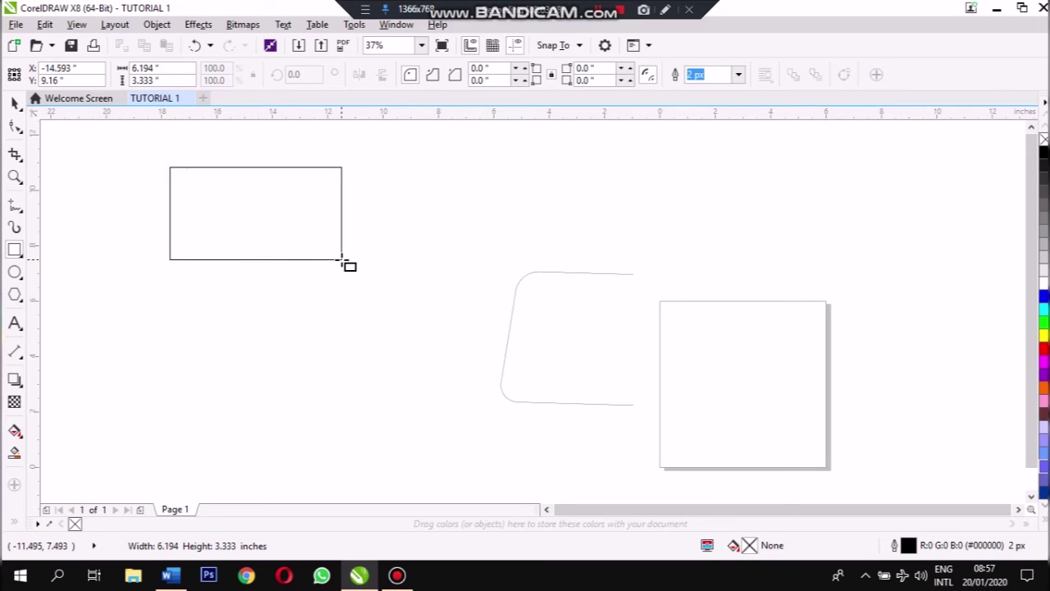
drag(342, 259, 341, 260)
drag(341, 259, 341, 259)
key(ctrl)
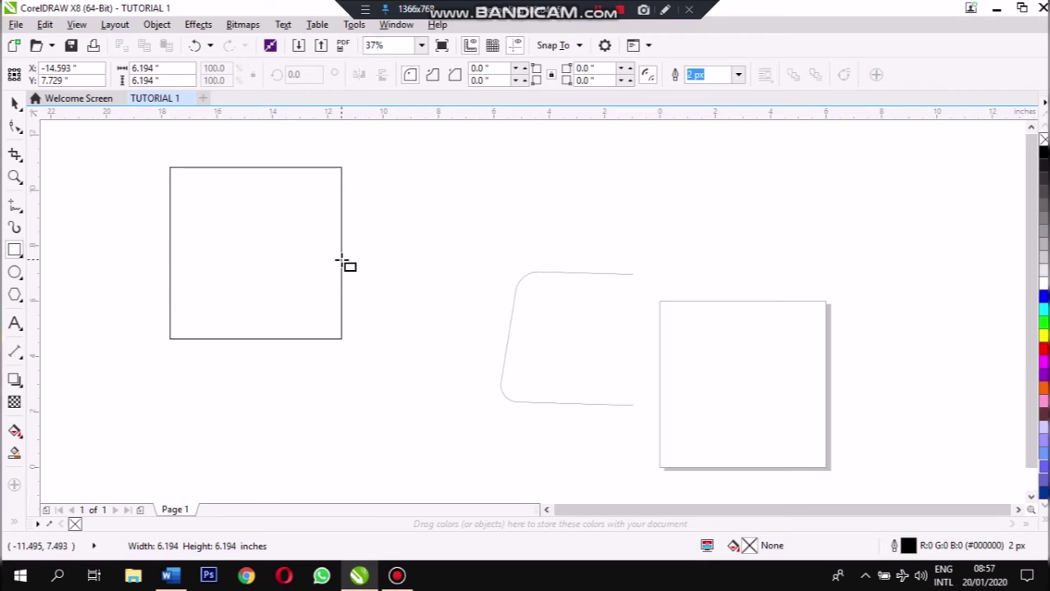
drag(341, 260, 331, 254)
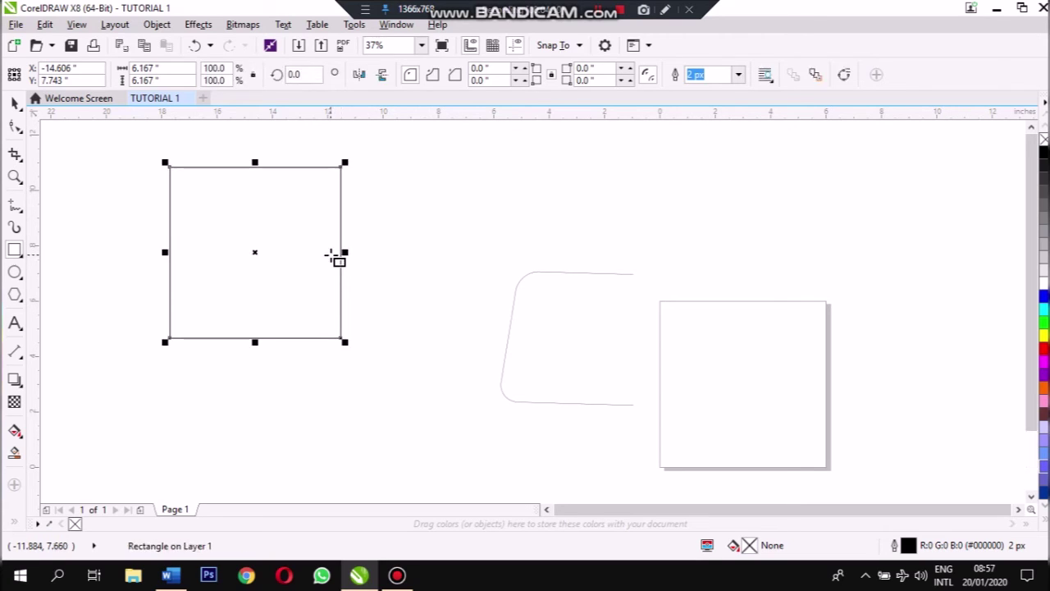
Step: Draw a circle about 4.03 inches in diameter to the right of the square with the Ellipse tool
click(15, 273)
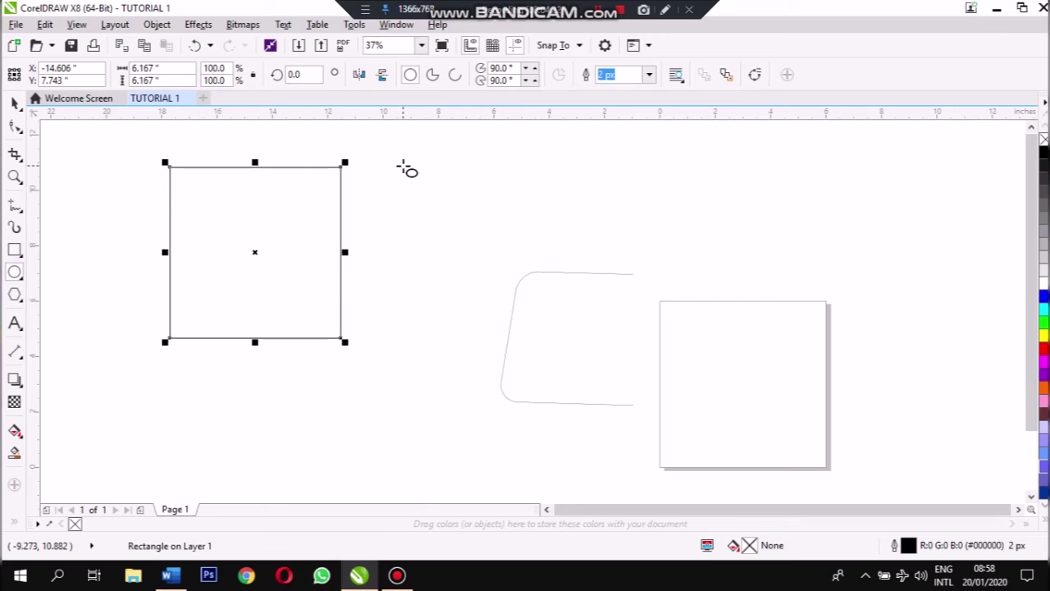
drag(403, 166, 432, 272)
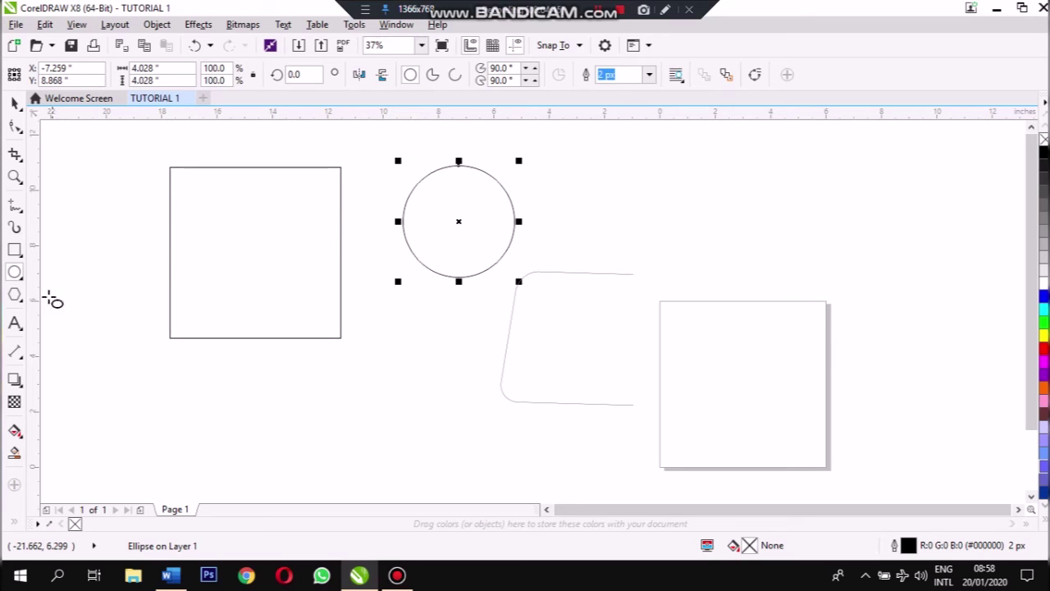
click(14, 300)
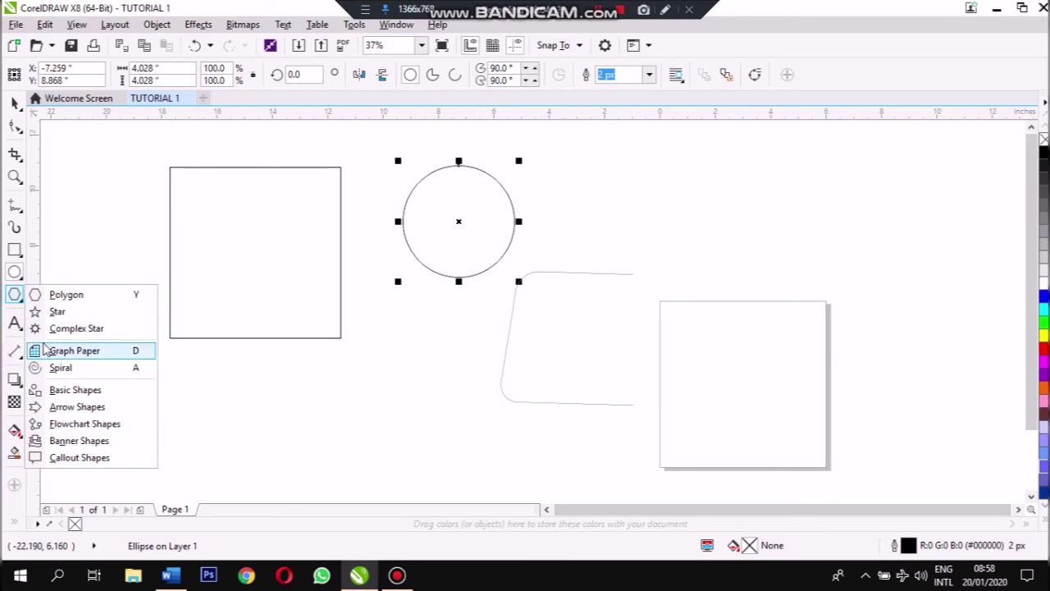
Step: Add the artistic text "TUTORIAL" in 24 pt Arial below the square, and scale it proportionally to 72 pt
click(13, 323)
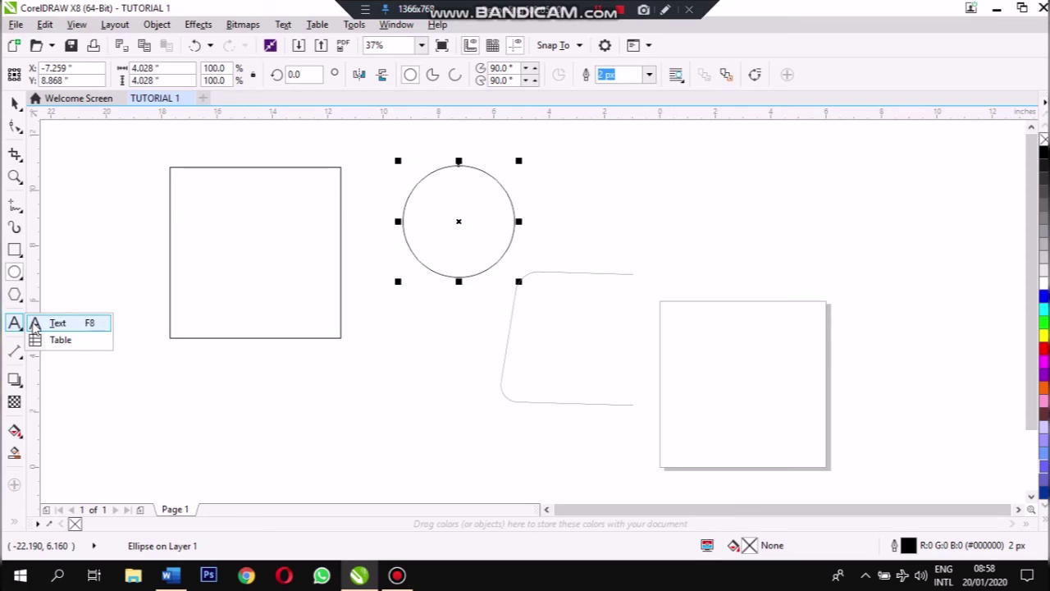
click(34, 324)
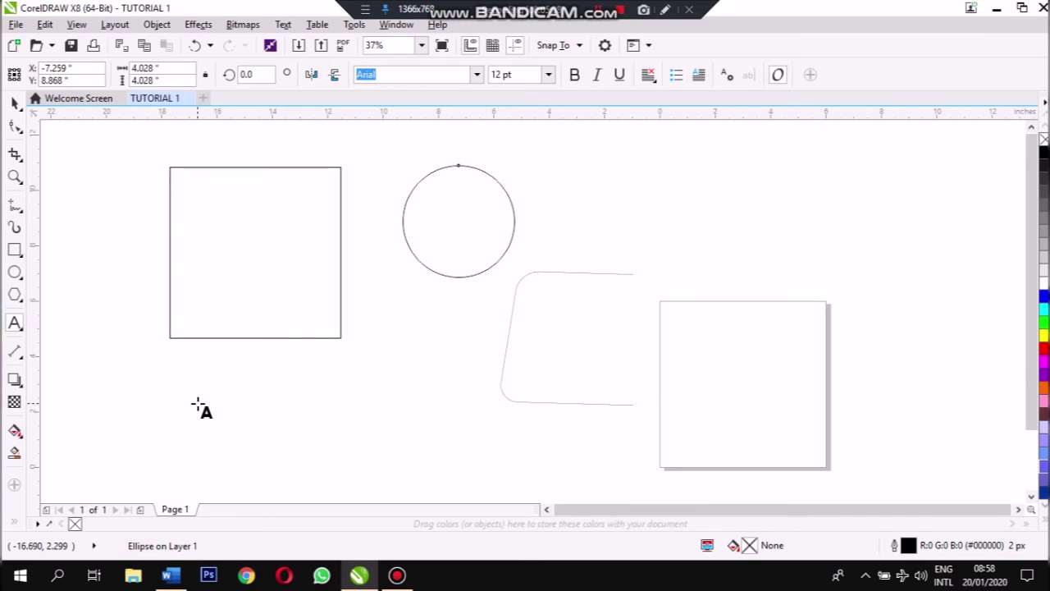
click(276, 376)
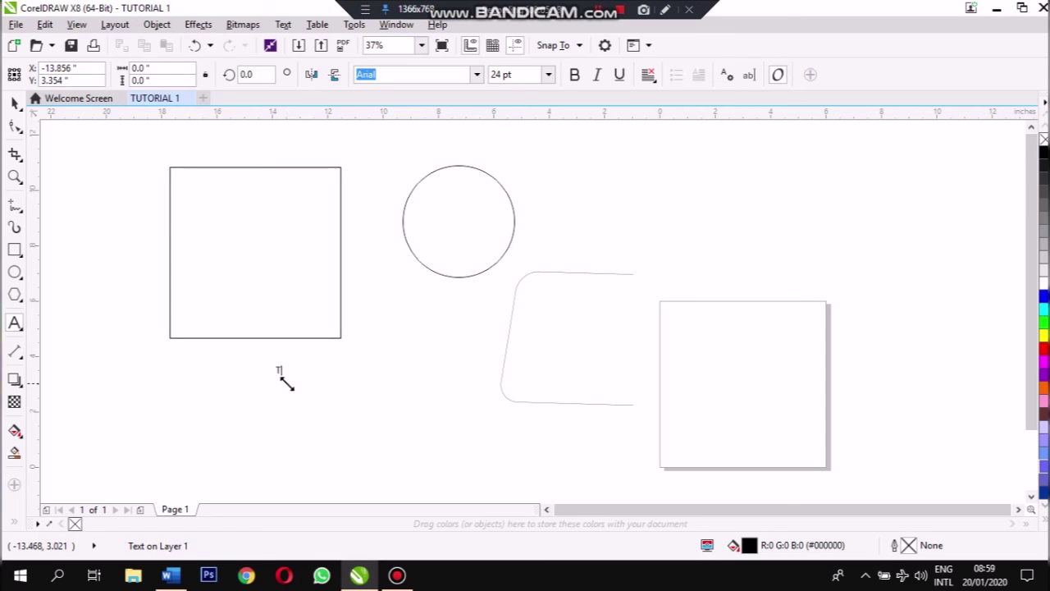
text(TUTORIAL)
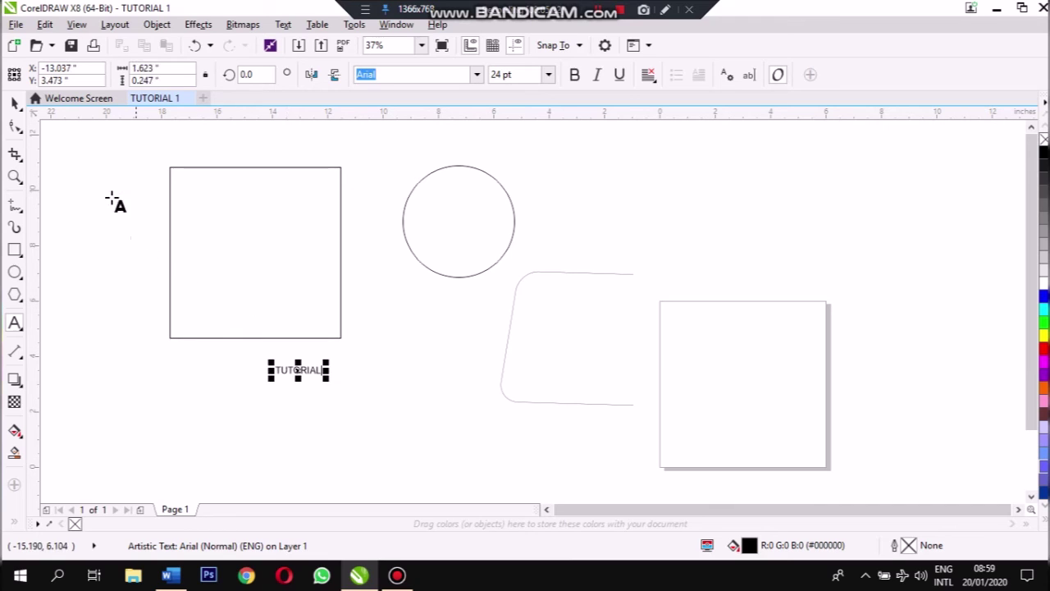
click(15, 103)
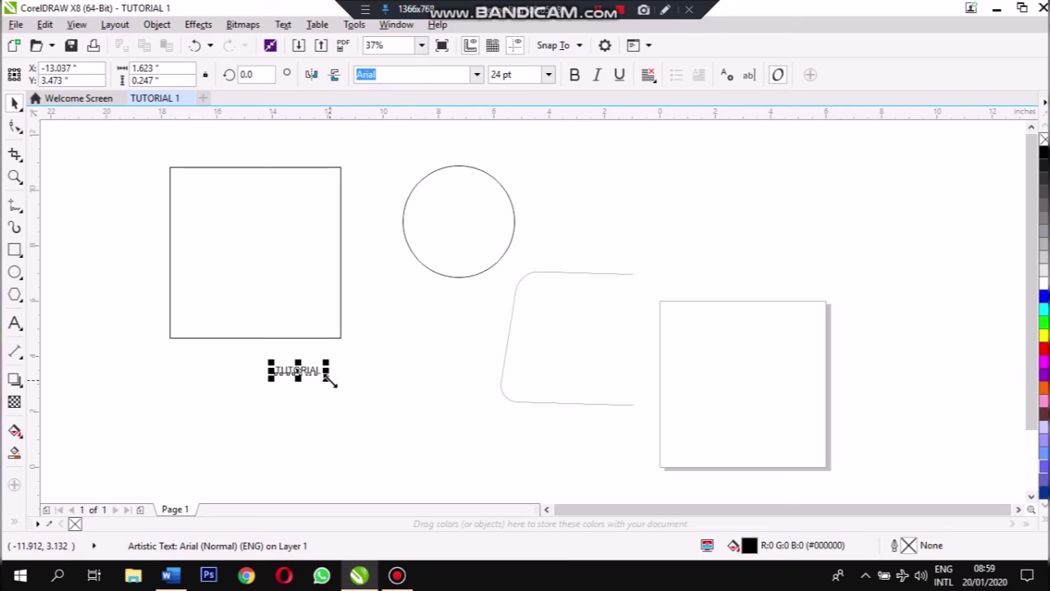
drag(329, 376, 440, 455)
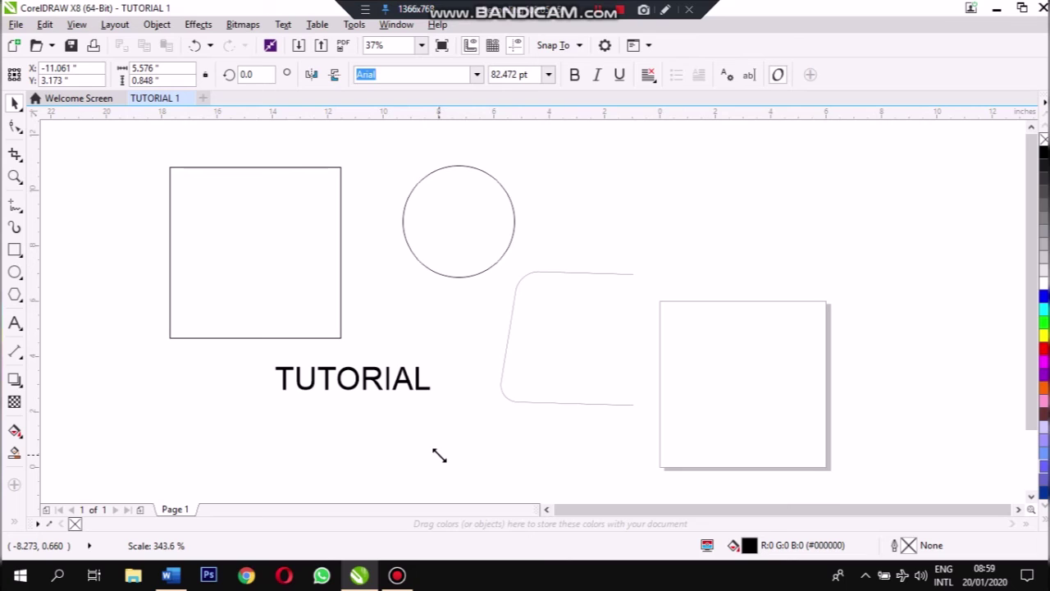
drag(439, 456, 415, 392)
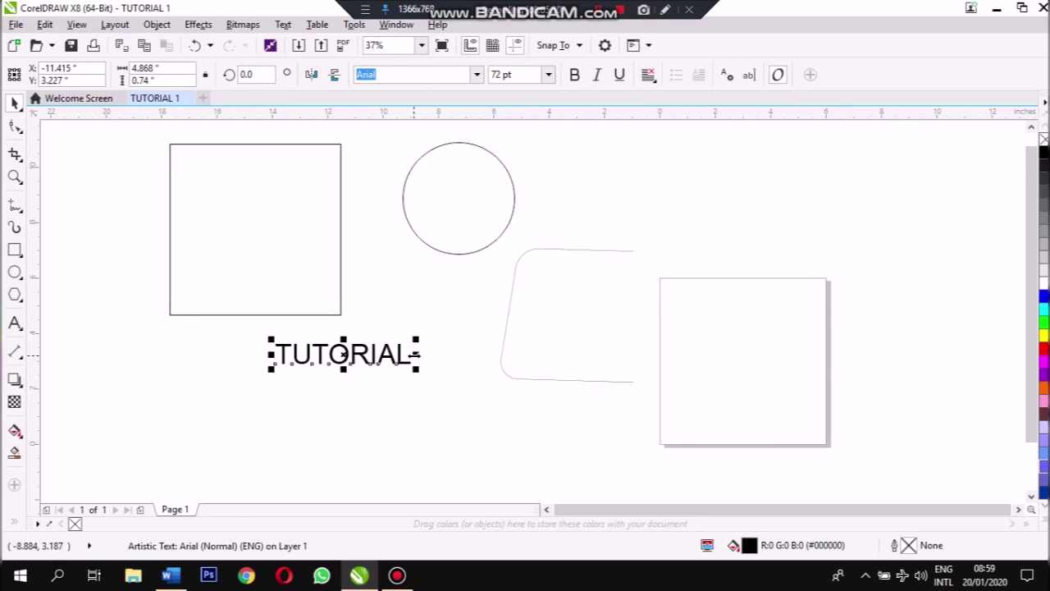
Step: Stretch the TUTORIAL text vertically and horizontally to about 9.47 by 4.47 inches, and undo both stretches
drag(343, 339, 359, 237)
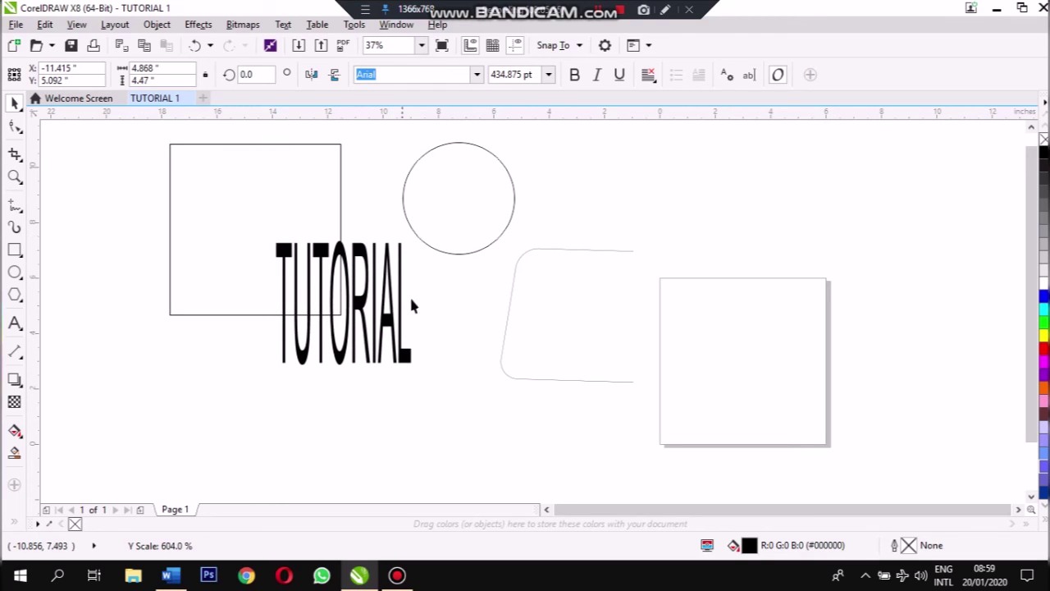
drag(416, 302, 548, 318)
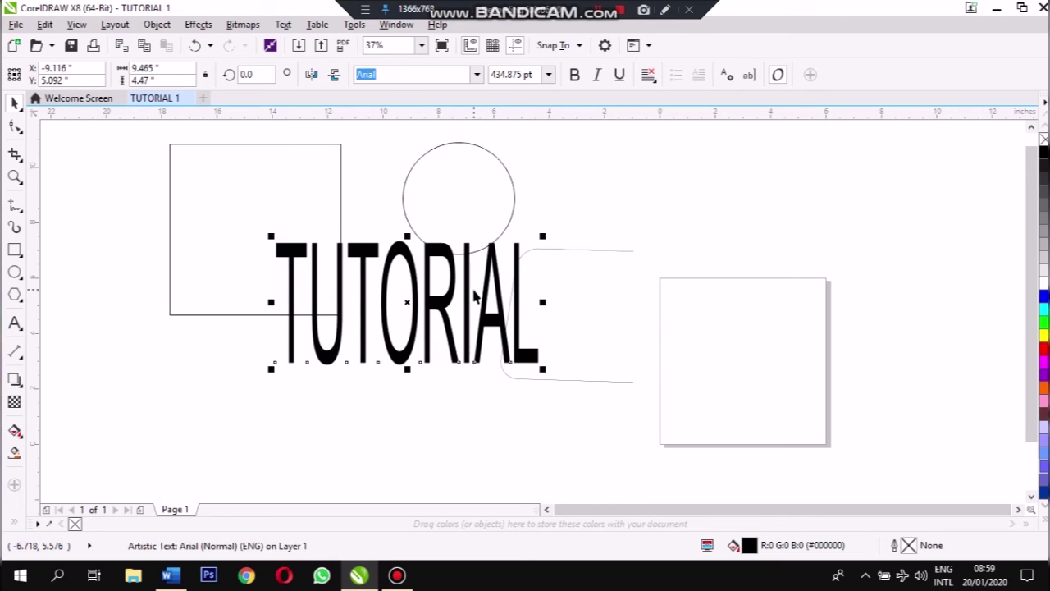
key(ctrl+z)
key(ctrl+z)
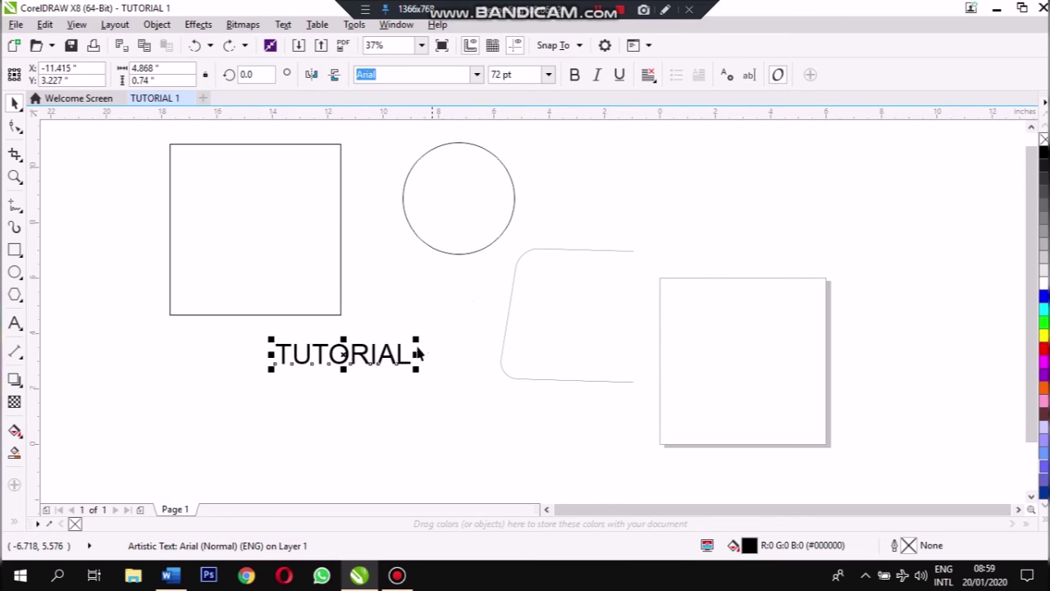
Step: Enlarge the TUTORIAL text proportionally to 216 pt and move it clear below the square, and delete it
drag(417, 336, 583, 265)
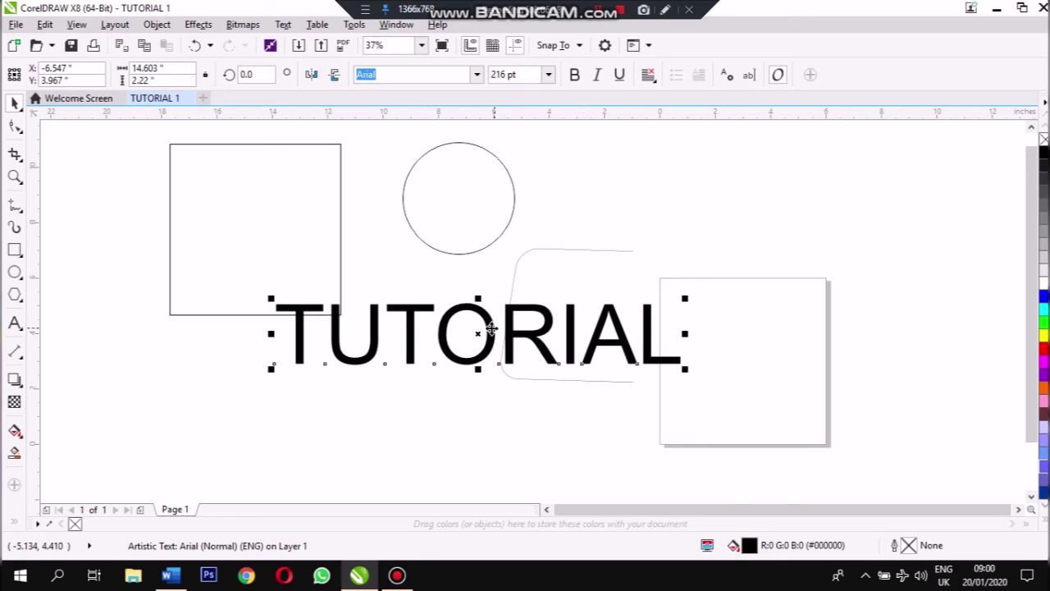
drag(472, 338, 312, 417)
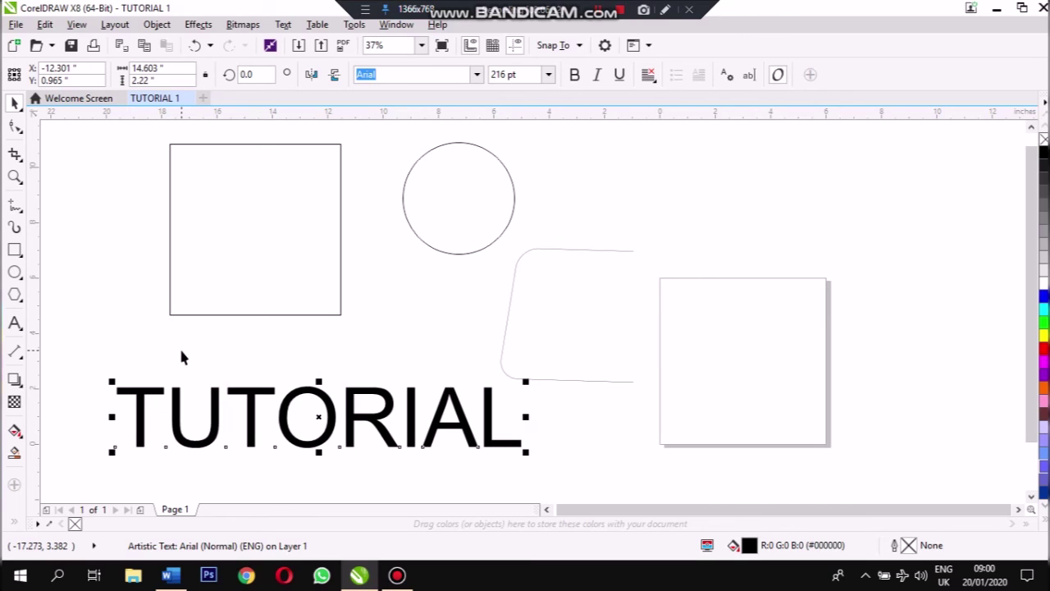
key(Delete)
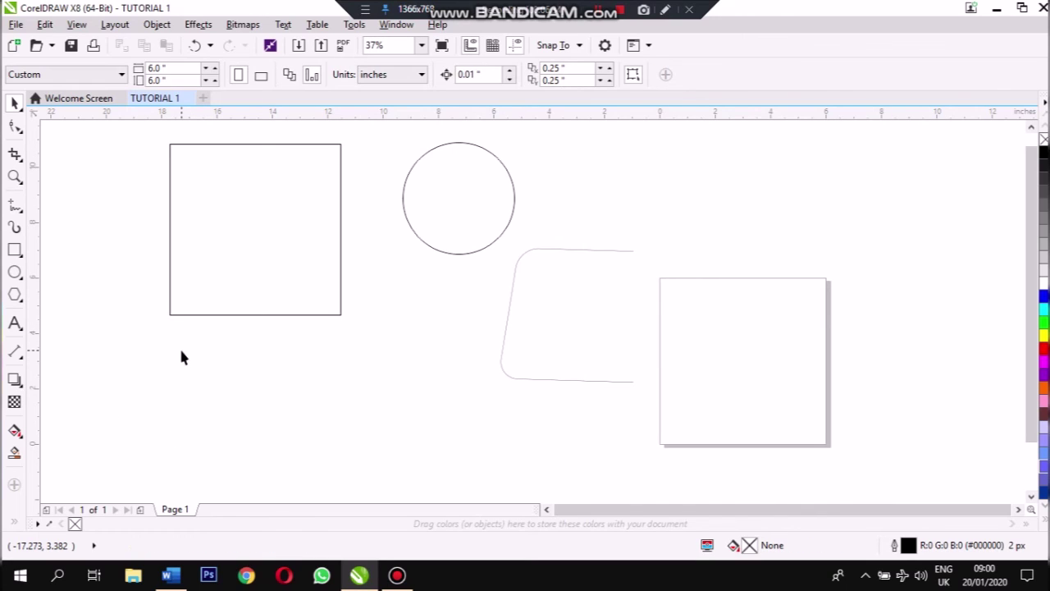